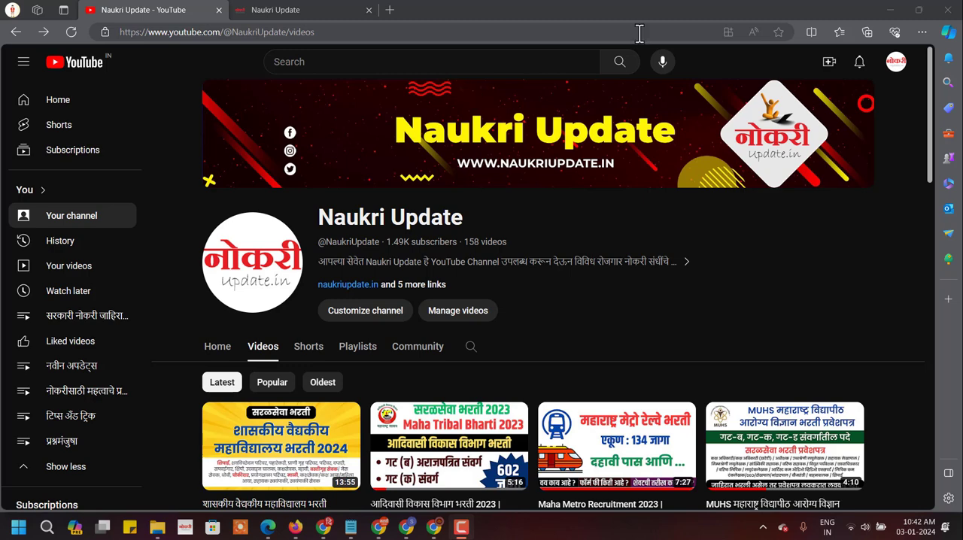
# Open the channel's latest video about the GMC Dhule 2024 recruitment and pause its playback.
pyautogui.scroll(-2, 272, 276)
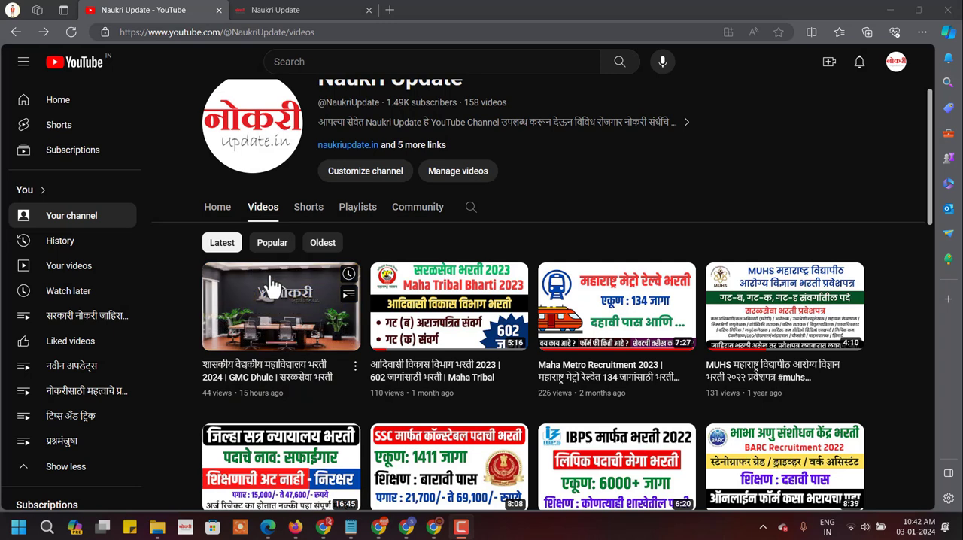
pyautogui.click(284, 329)
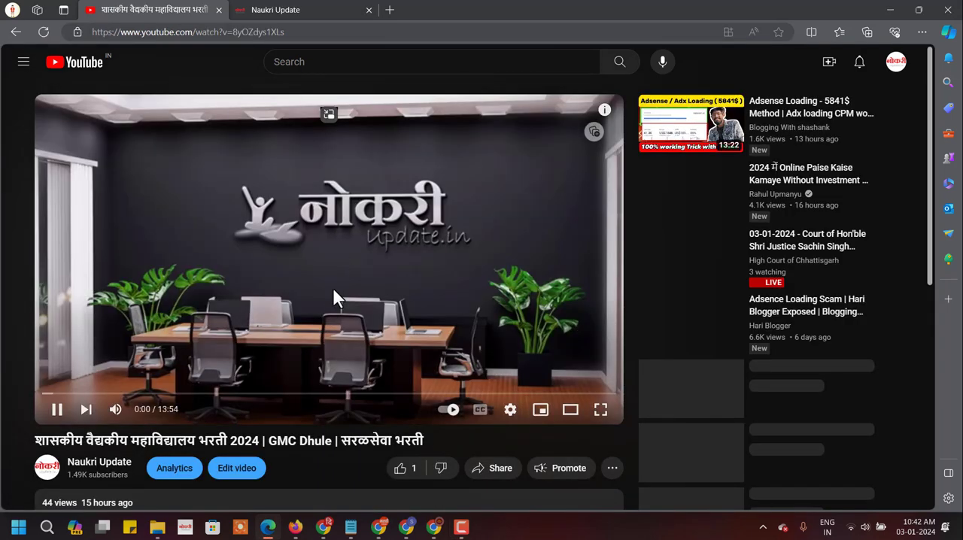
pyautogui.click(407, 230)
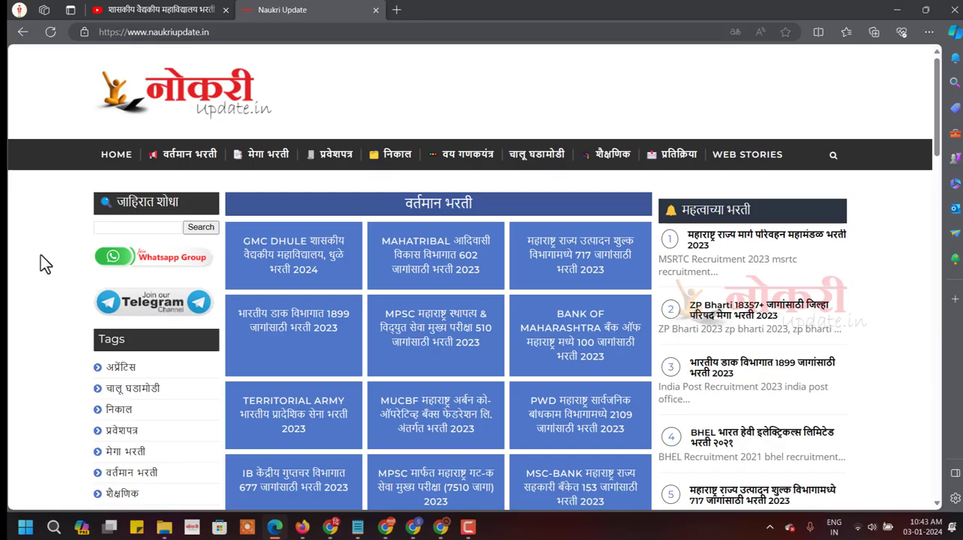
# Open the GMC Dhule 2024 recruitment post on the naukriupdate.in home page.
pyautogui.click(202, 34)
pyautogui.click(219, 33)
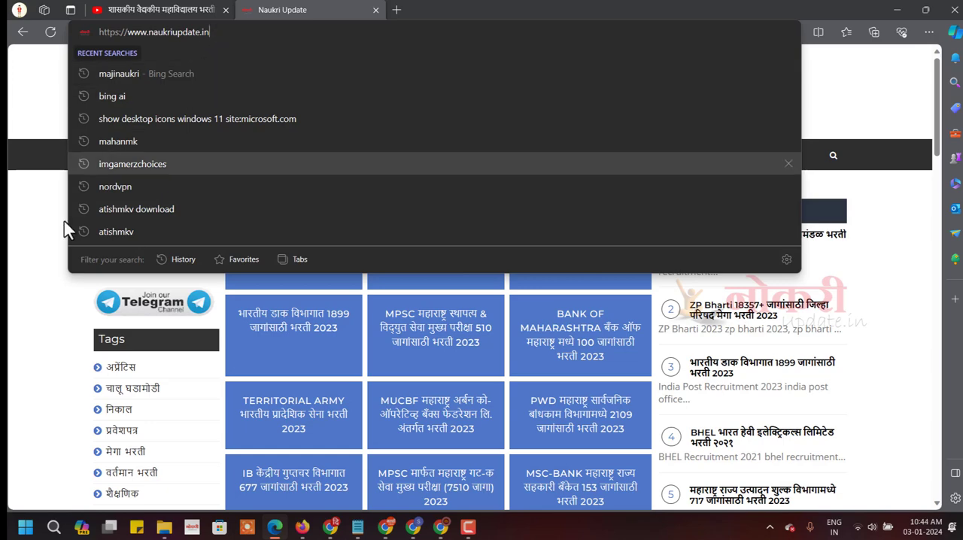
pyautogui.click(31, 245)
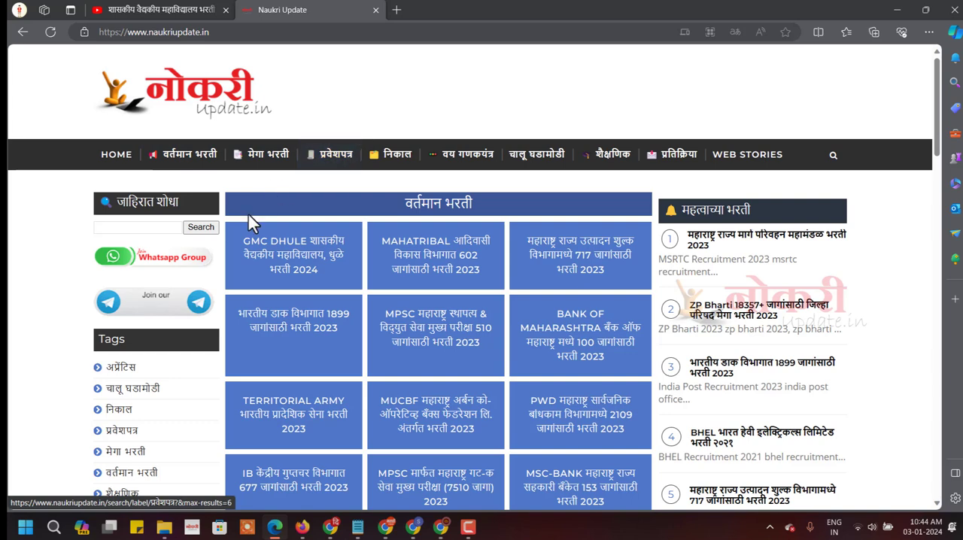
pyautogui.click(292, 264)
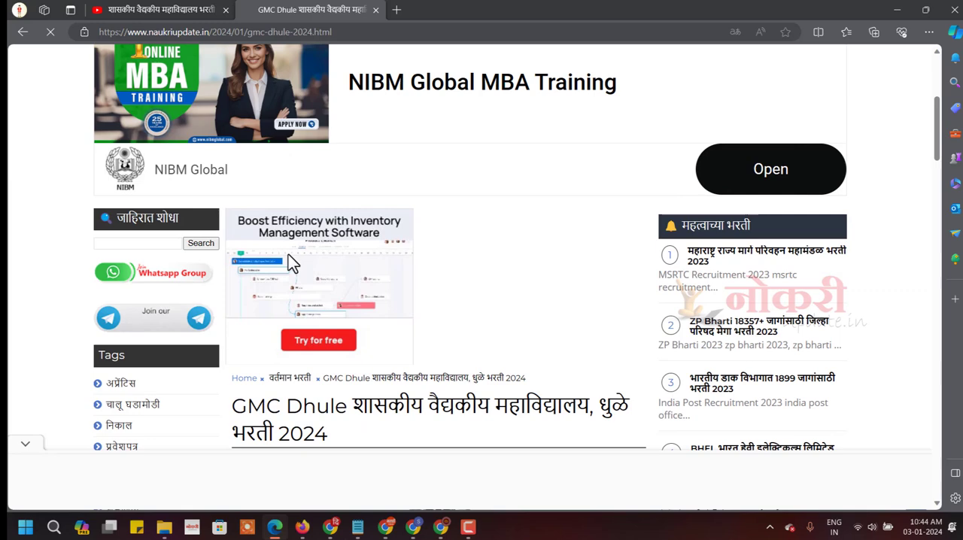
# Examine the GMC Dhule post's title, its vacancy table and the details down to the application links.
pyautogui.scroll(-4, 288, 254)
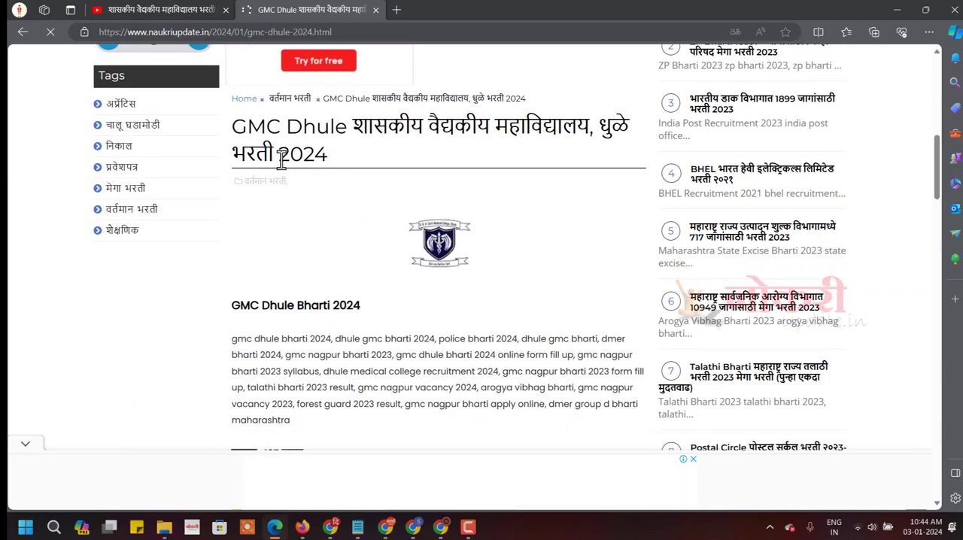
pyautogui.moveTo(233, 124); pyautogui.dragTo(344, 165)
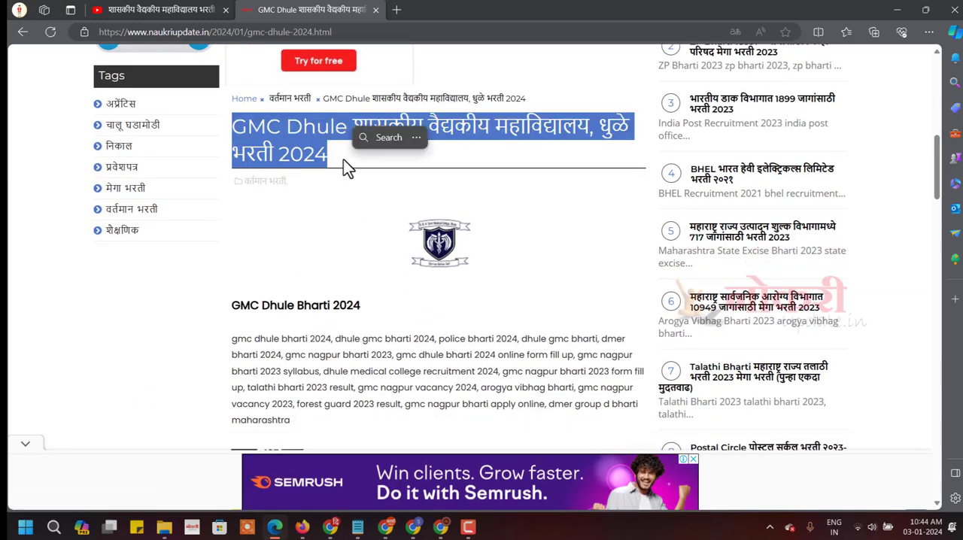
pyautogui.scroll(-4, 336, 225)
pyautogui.moveTo(293, 262); pyautogui.dragTo(331, 377)
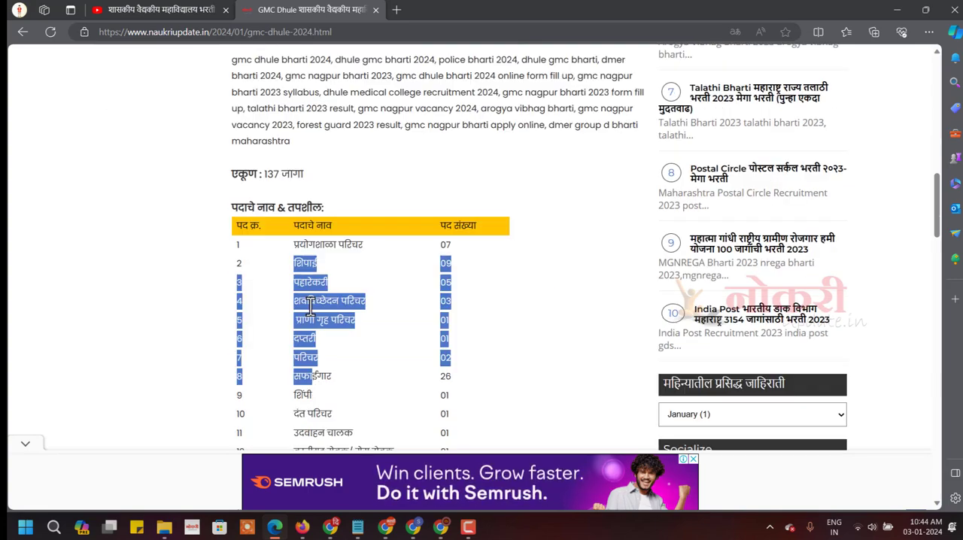
pyautogui.click(308, 314)
pyautogui.scroll(-2, 309, 319)
pyautogui.scroll(-12, 309, 318)
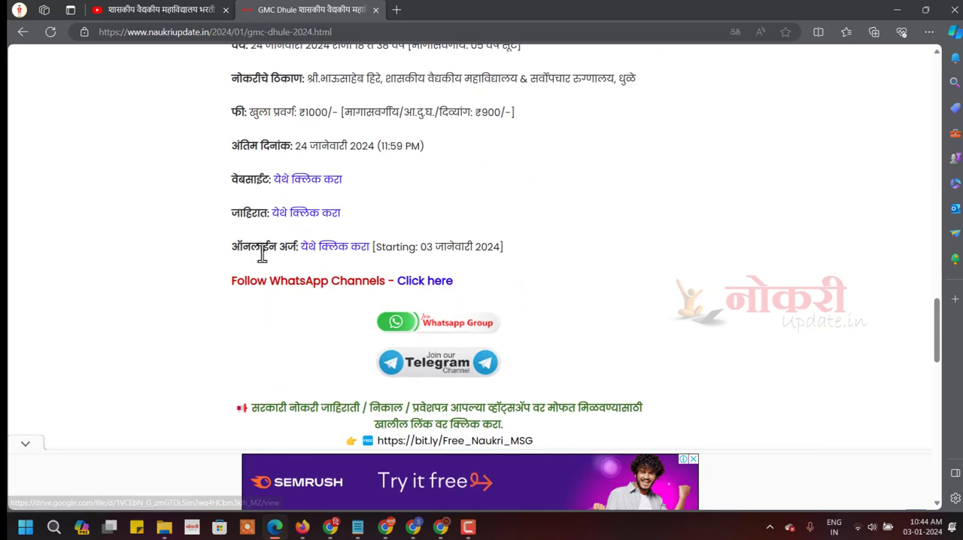
# Open the recruitment's online application site through the ऑनलाईन अर्ज link in the post.
pyautogui.moveTo(242, 248); pyautogui.dragTo(308, 248)
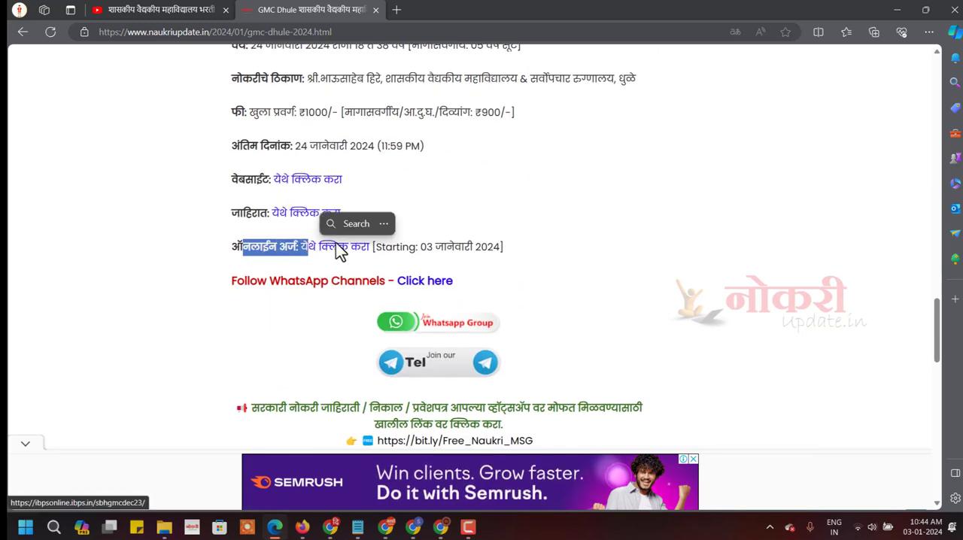
pyautogui.click(248, 216)
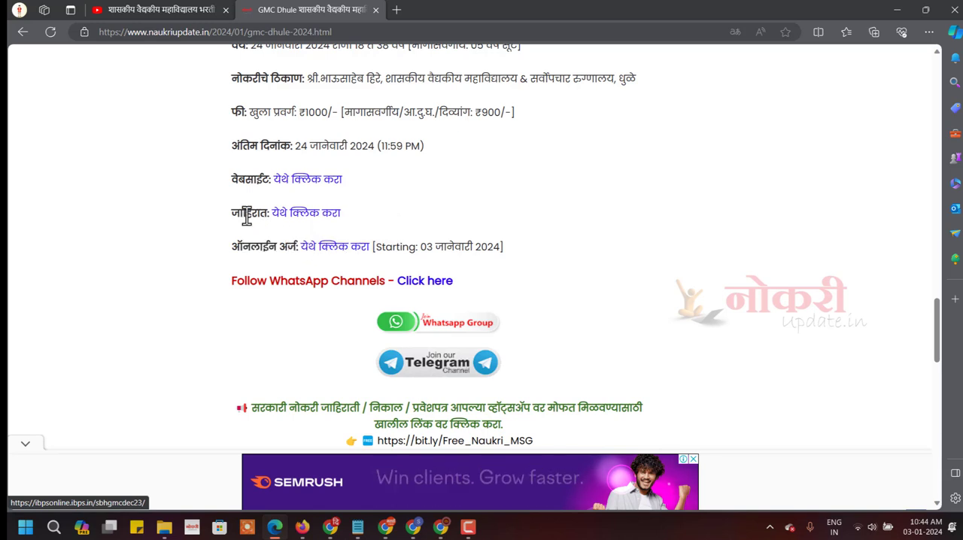
pyautogui.moveTo(232, 215); pyautogui.dragTo(272, 214)
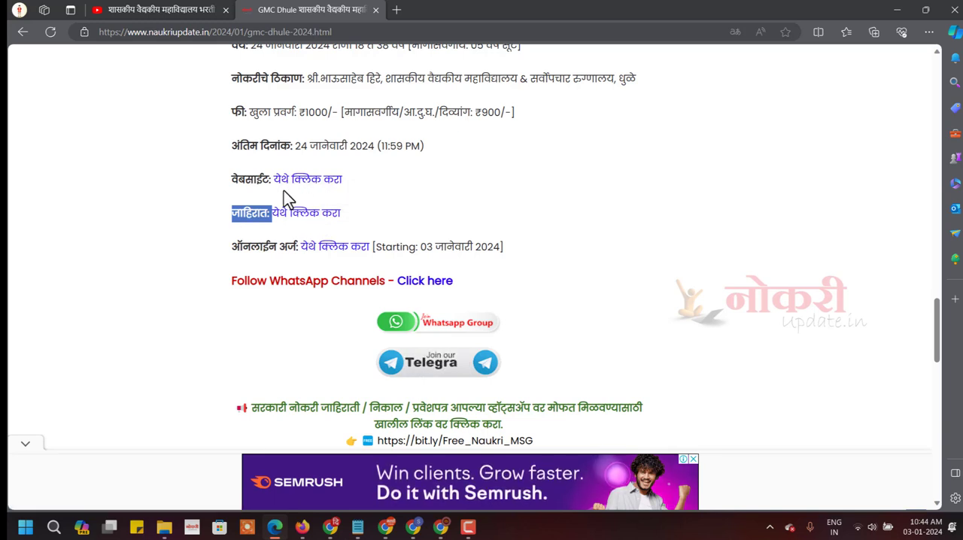
pyautogui.click(257, 195)
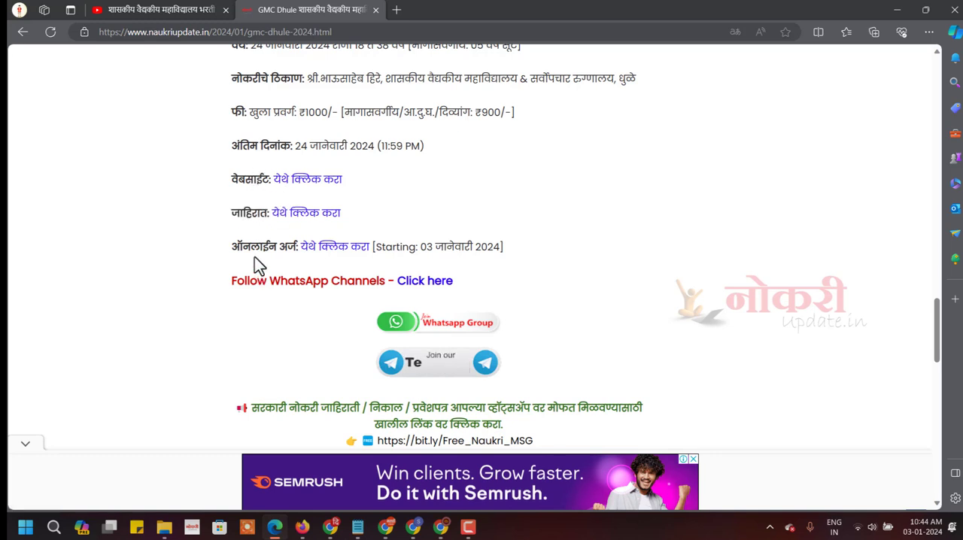
pyautogui.click(332, 250)
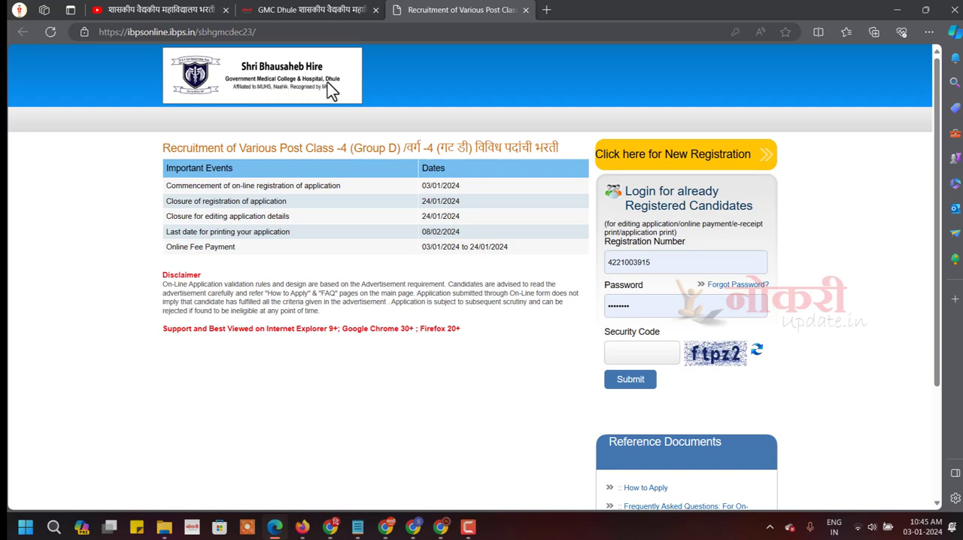
# Review the recruitment title and the important dates for registration and its closure on the application site.
pyautogui.moveTo(252, 147); pyautogui.dragTo(485, 148)
pyautogui.click(515, 147)
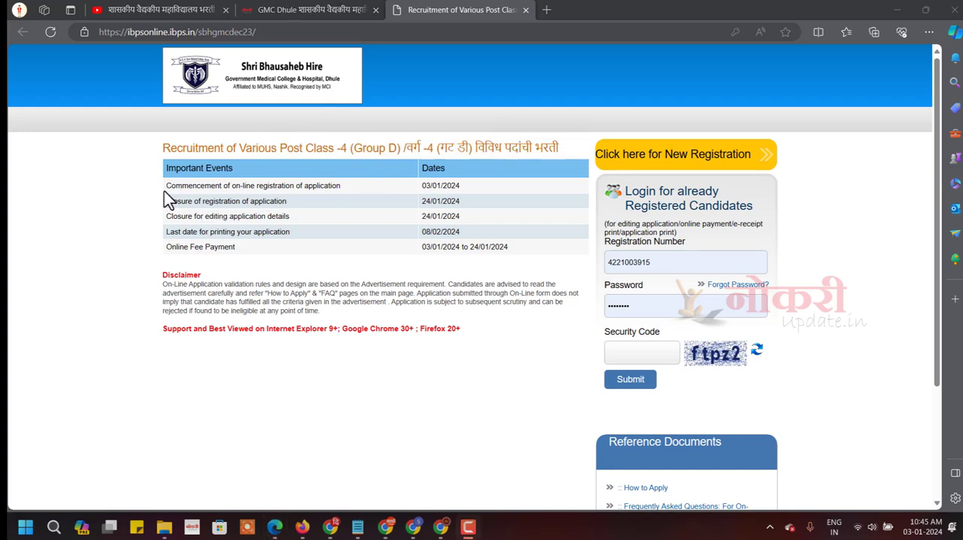
pyautogui.moveTo(171, 187); pyautogui.dragTo(474, 188)
pyautogui.click(425, 188)
pyautogui.click(442, 202)
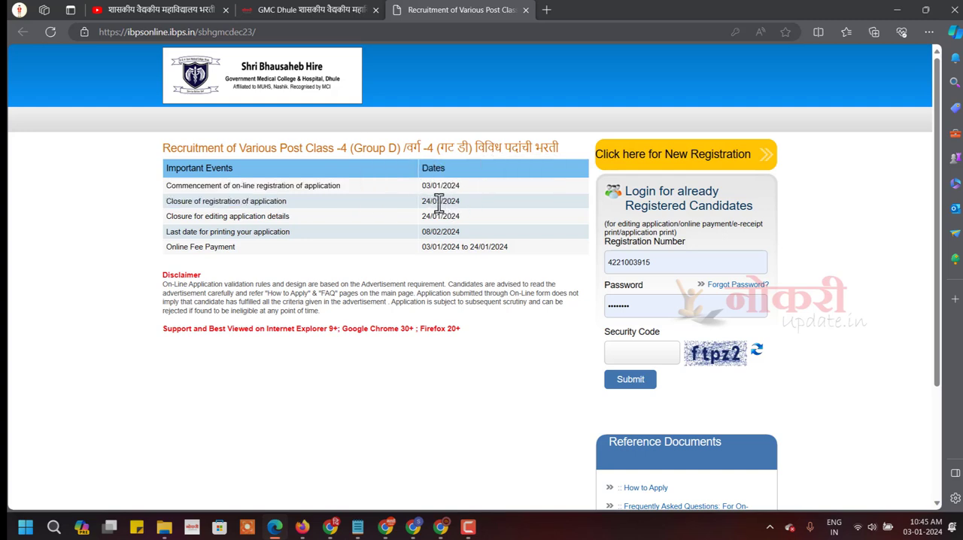
pyautogui.moveTo(419, 202); pyautogui.dragTo(468, 202)
pyautogui.click(460, 216)
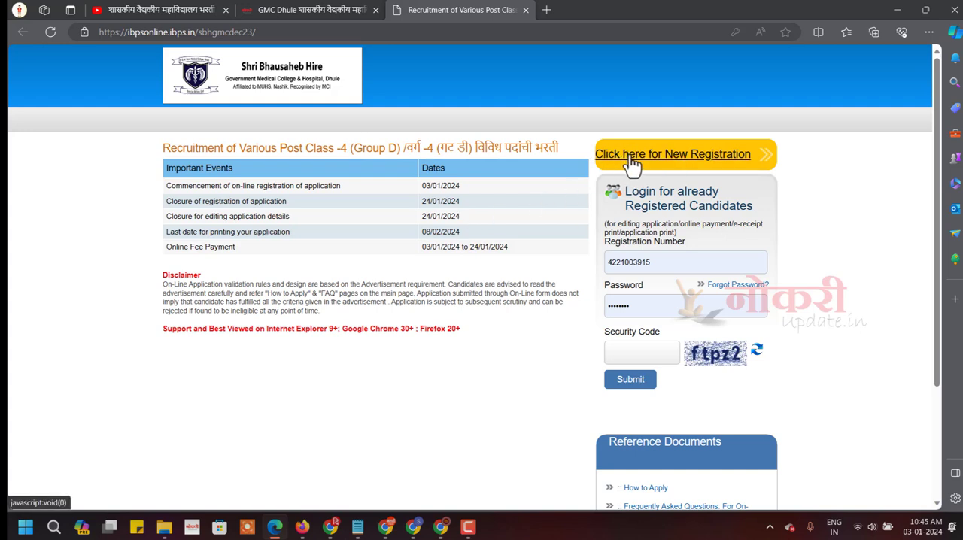
# Start a new registration and fill in the candidate's first, middle and last names with their confirmation fields.
pyautogui.click(675, 157)
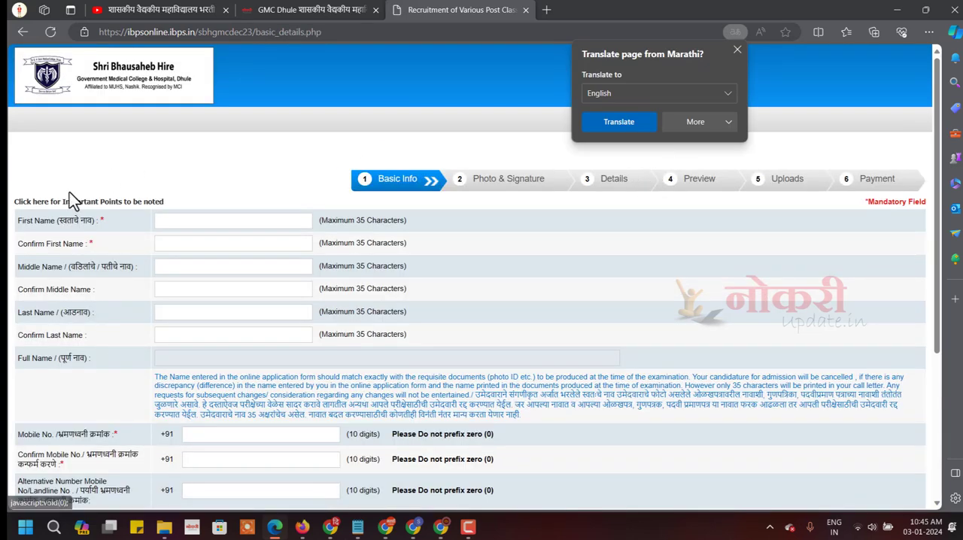
pyautogui.click(194, 221)
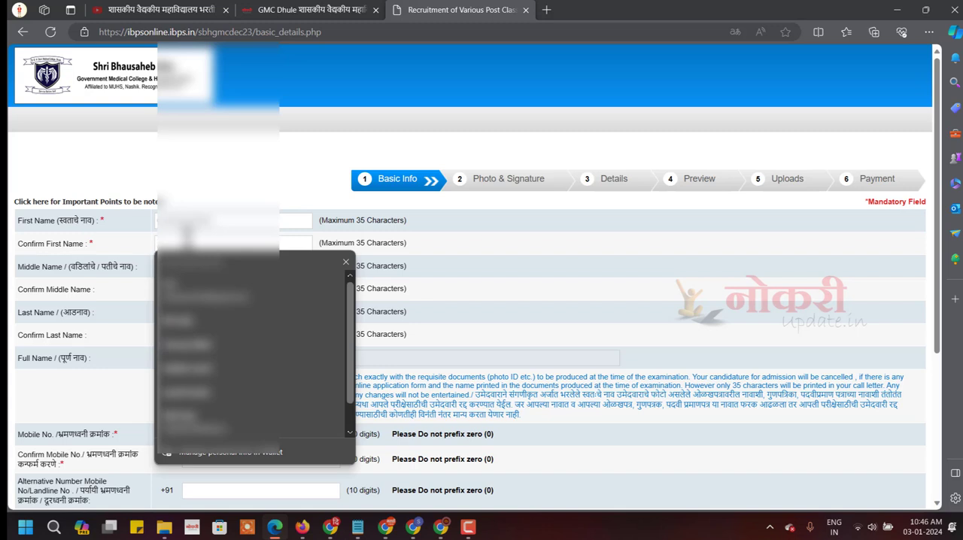
pyautogui.write('G')
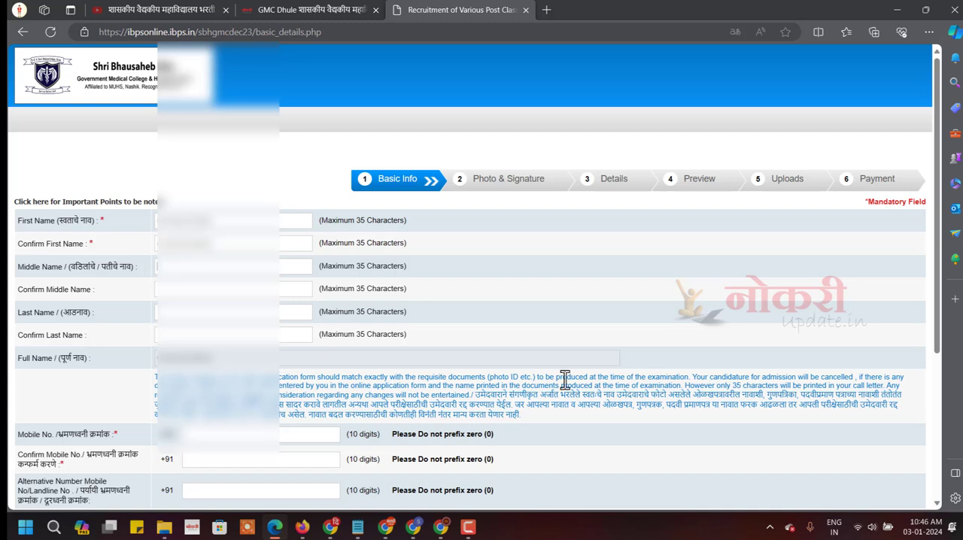
pyautogui.write('S')
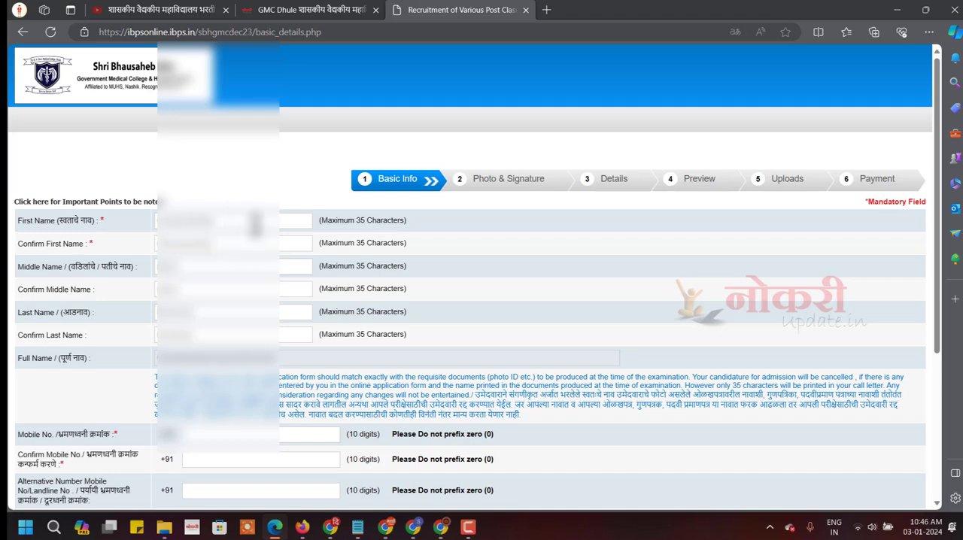
# Check the full name, then fill in the mobile numbers and e-mail ID with gmail.com as the domain.
pyautogui.scroll(-2, 256, 226)
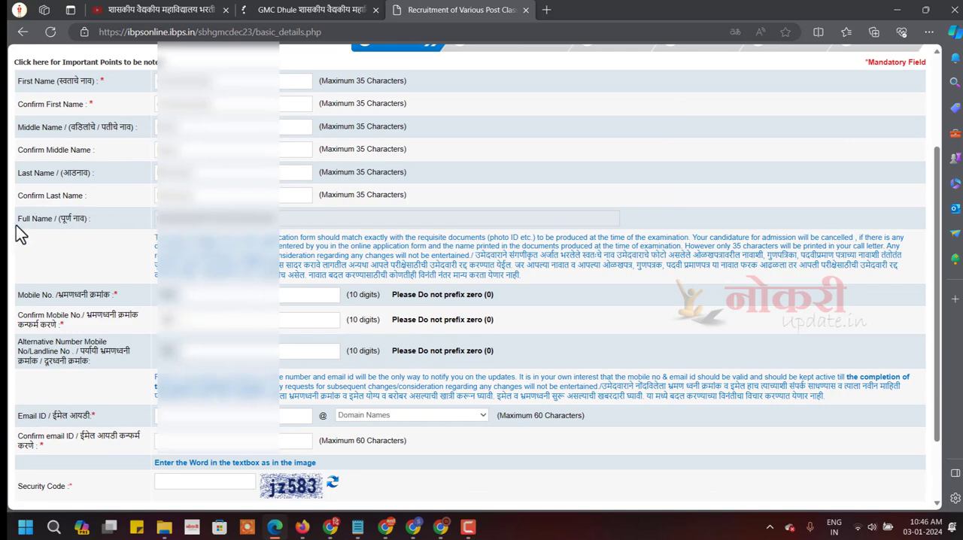
pyautogui.moveTo(157, 220); pyautogui.dragTo(294, 238)
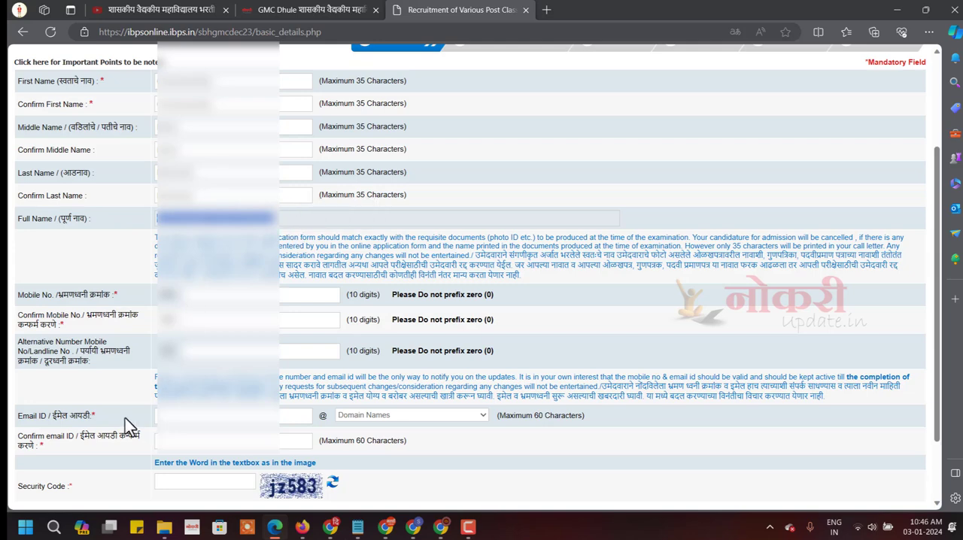
pyautogui.click(83, 294)
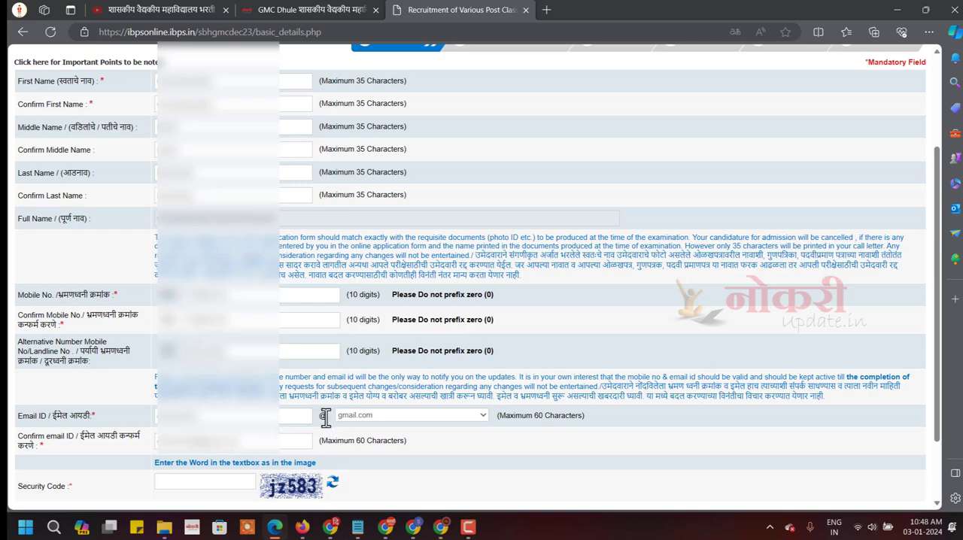
pyautogui.click(378, 416)
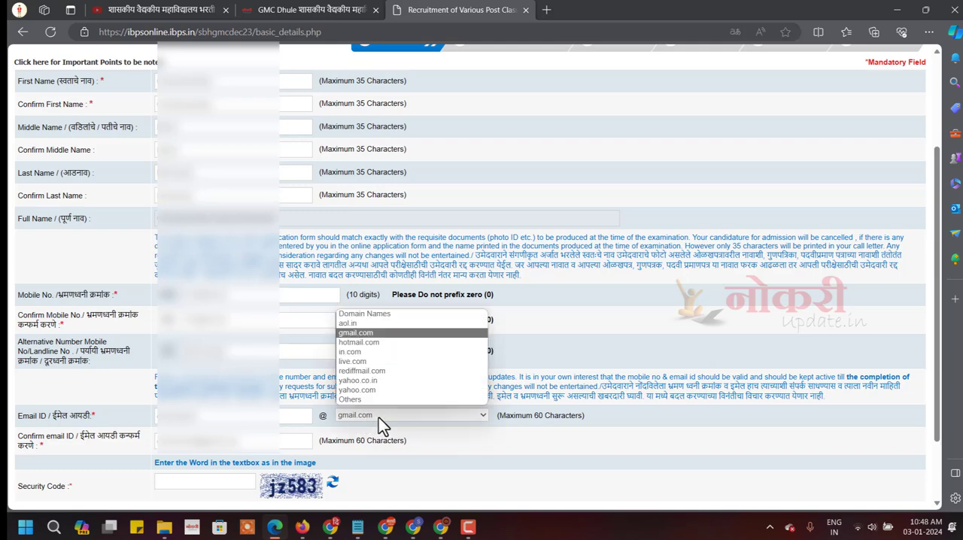
pyautogui.click(367, 333)
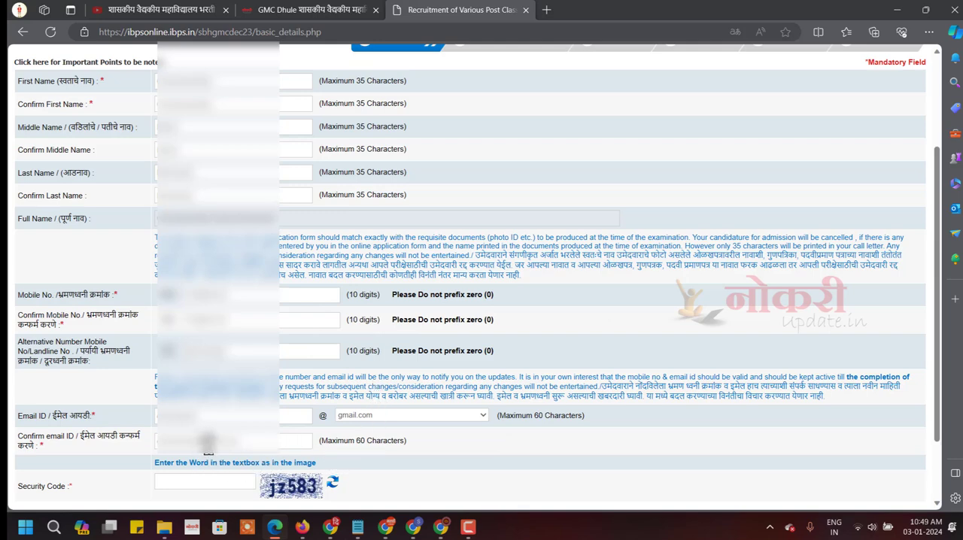
# Enter the security code from the image, save the basic information and confirm that the data is correct.
pyautogui.click(181, 482)
pyautogui.scroll(-2, 287, 487)
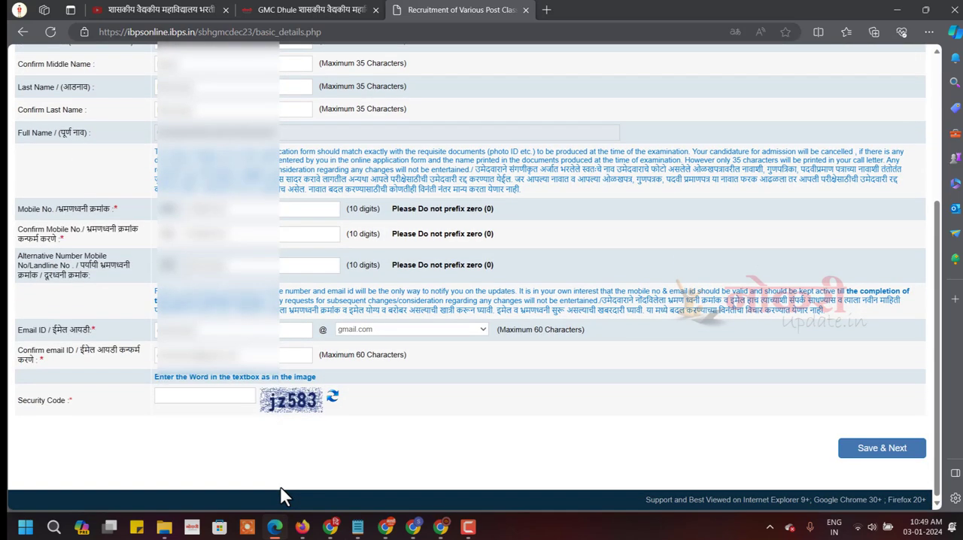
pyautogui.write('jz583')
pyautogui.click(901, 454)
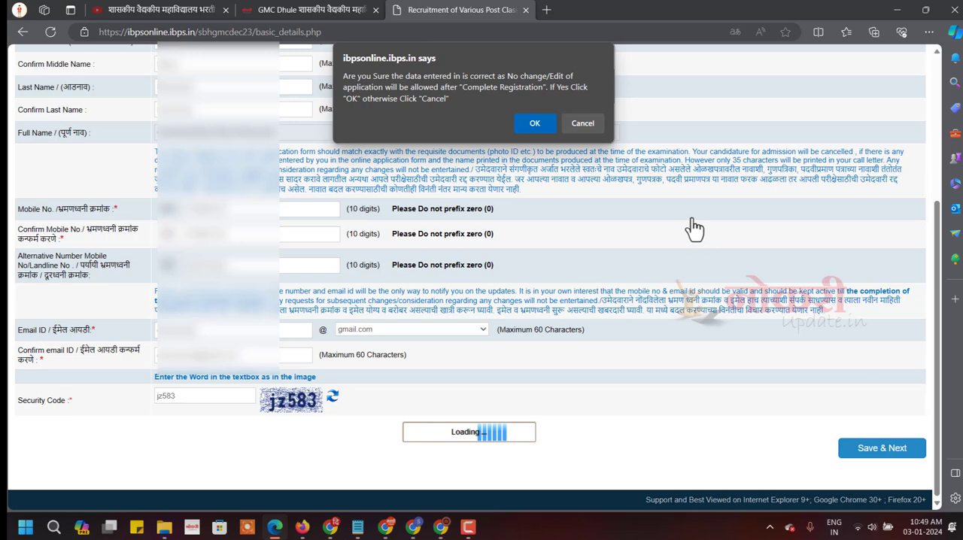
pyautogui.moveTo(389, 100); pyautogui.dragTo(415, 100)
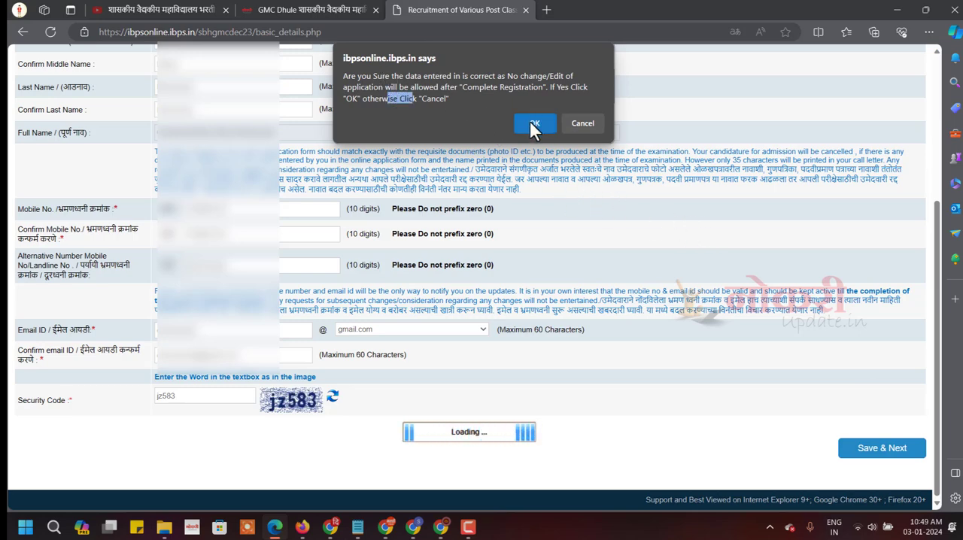
pyautogui.click(531, 124)
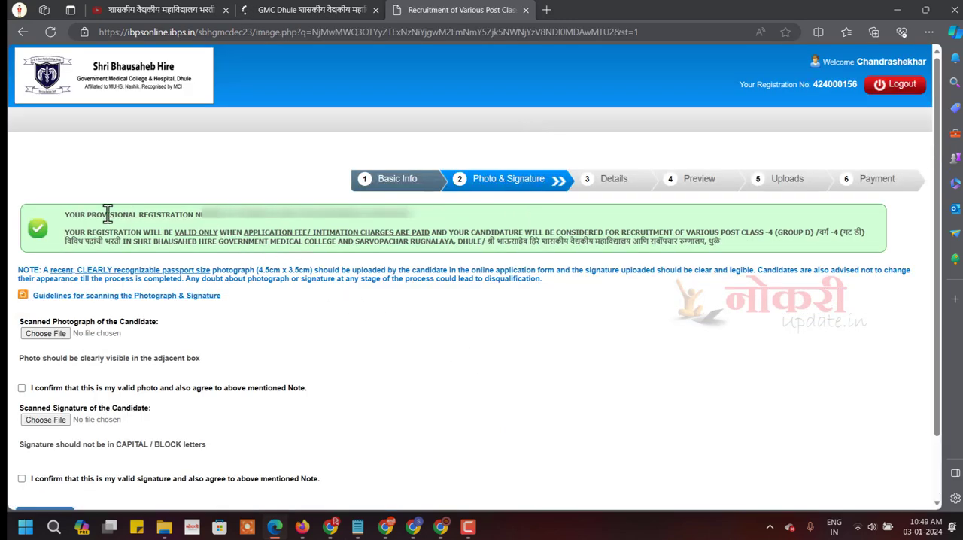
# Review the provisional registration notice and the scanned photograph section of the Photo & Signature page.
pyautogui.moveTo(64, 215); pyautogui.dragTo(411, 221)
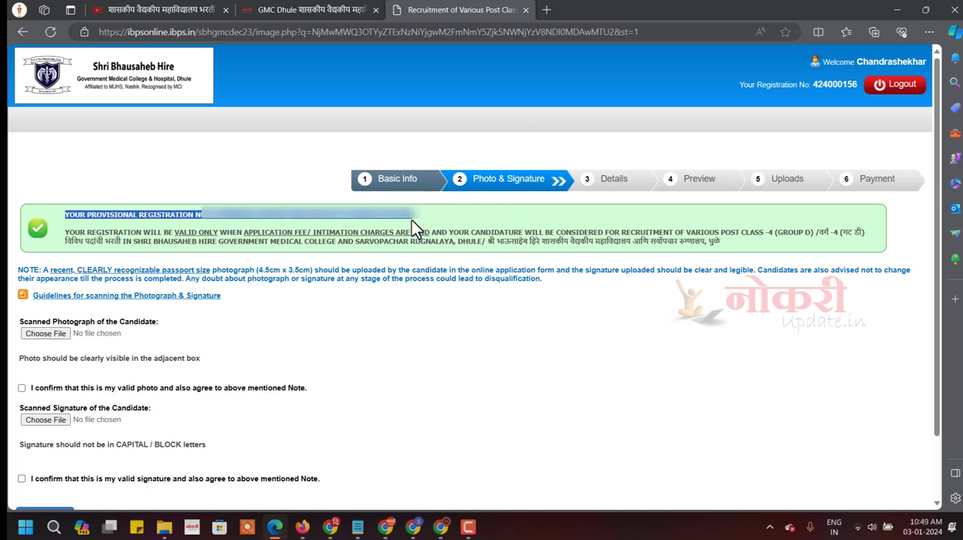
pyautogui.tripleClick(259, 216)
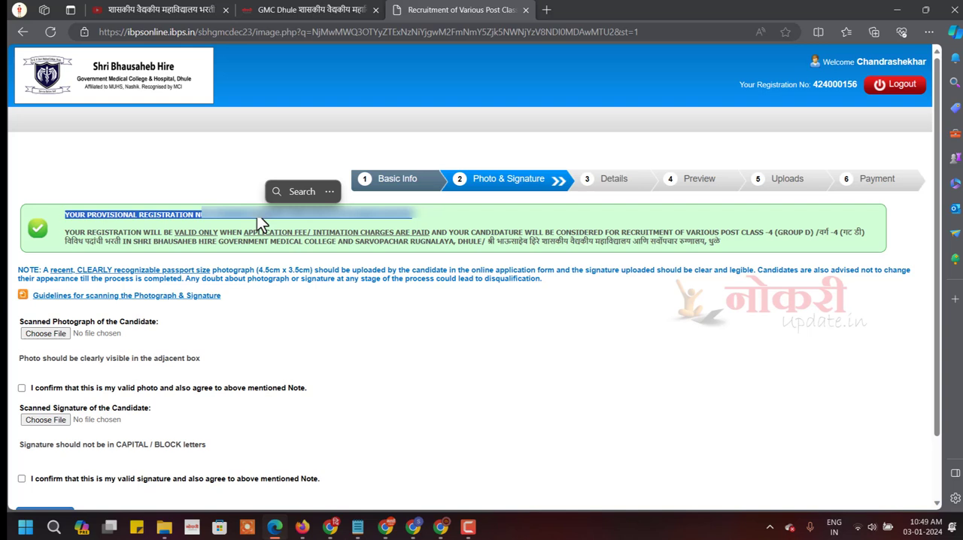
pyautogui.click(110, 358)
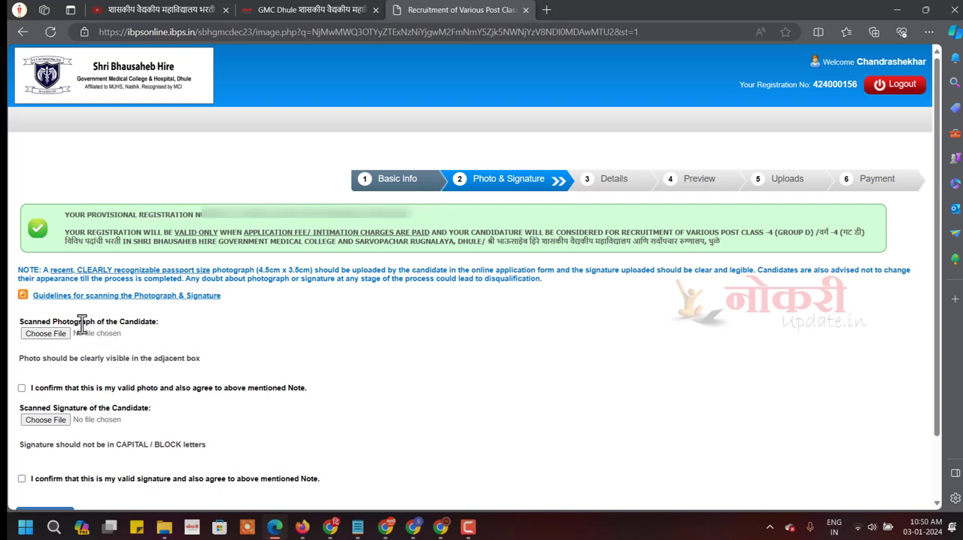
pyautogui.moveTo(138, 321)
pyautogui.mouseDown()
pyautogui.moveTo(118, 323)
pyautogui.moveTo(157, 321)
pyautogui.mouseUp()
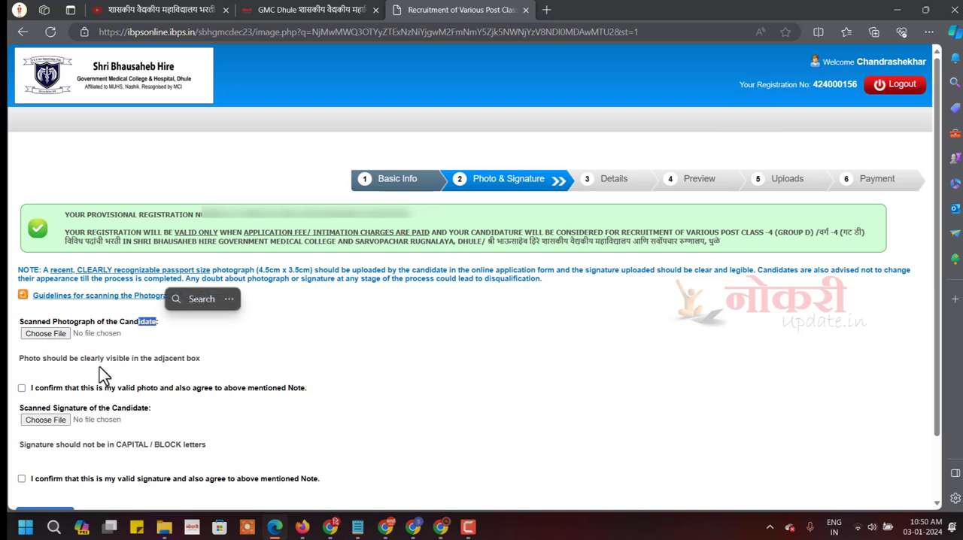
# Upload the candidate's scanned photograph on the Photo & Signature page.
pyautogui.moveTo(75, 408); pyautogui.dragTo(262, 400)
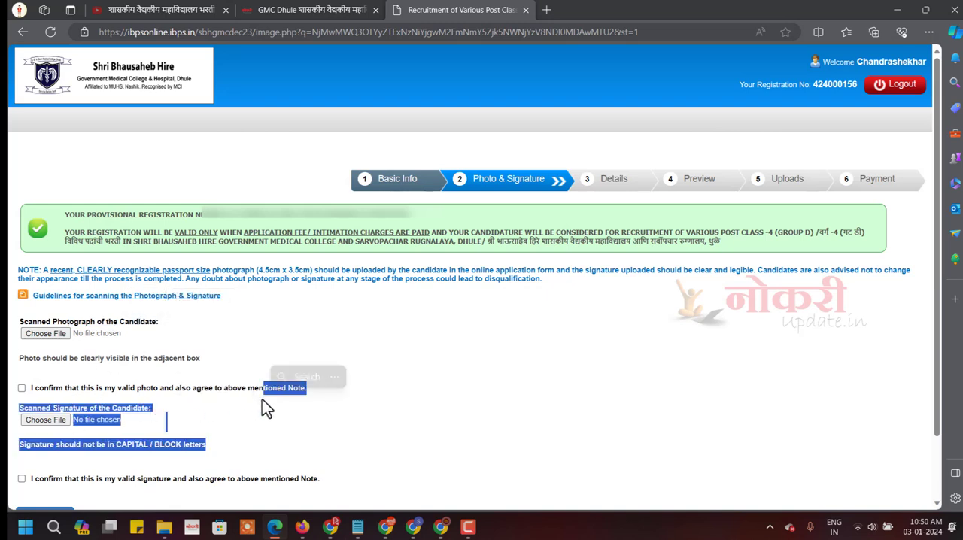
pyautogui.click(137, 386)
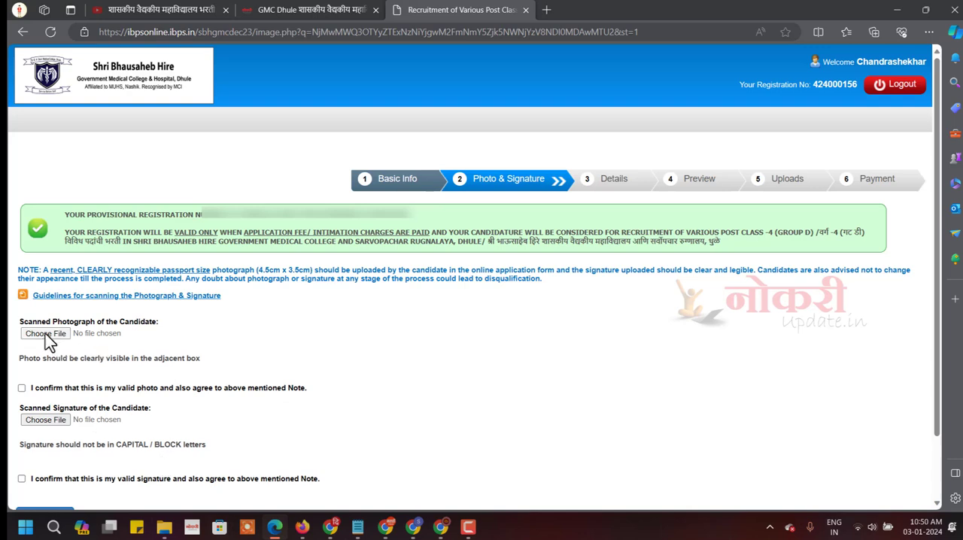
pyautogui.click(153, 348)
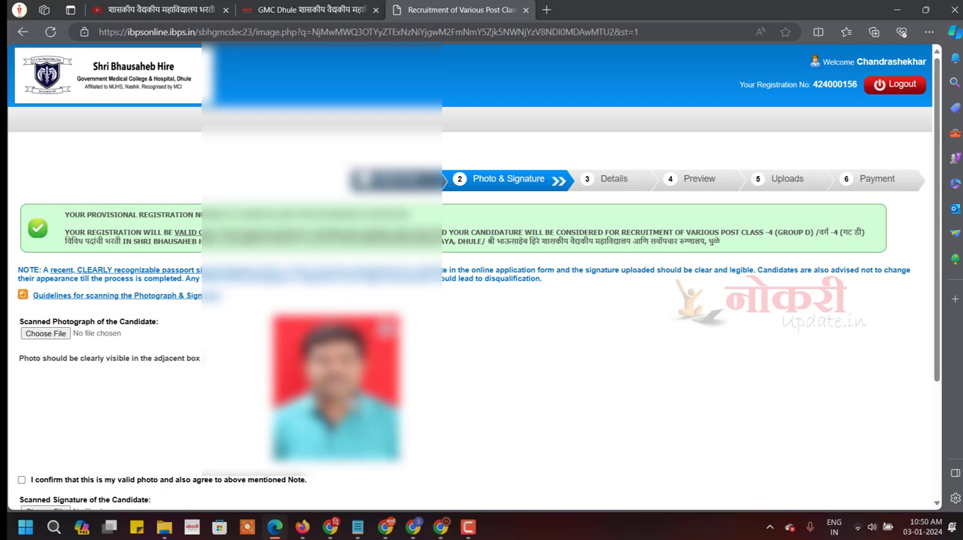
# Try to upload the scanned signature and check the permitted signature file size.
pyautogui.scroll(-1, 482, 389)
pyautogui.scroll(-2, 482, 301)
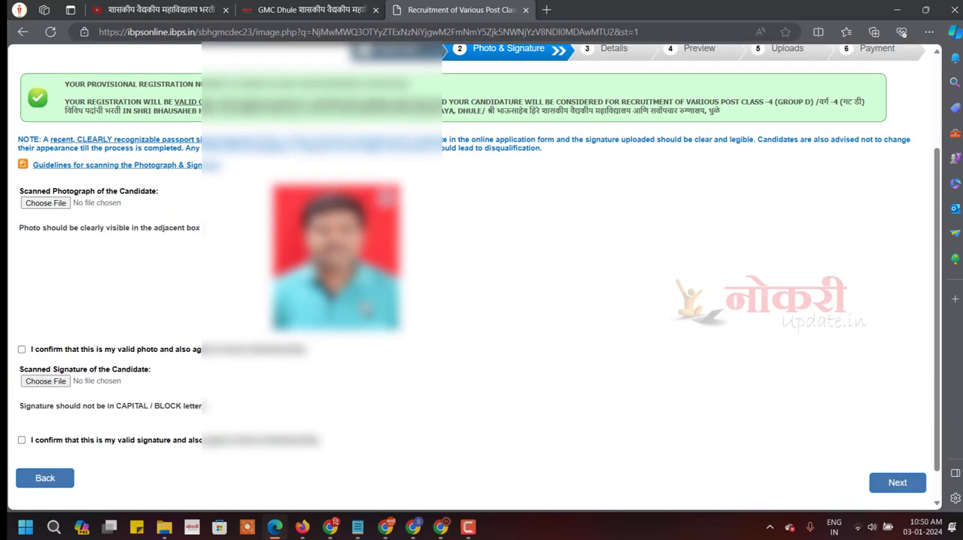
pyautogui.click(35, 345)
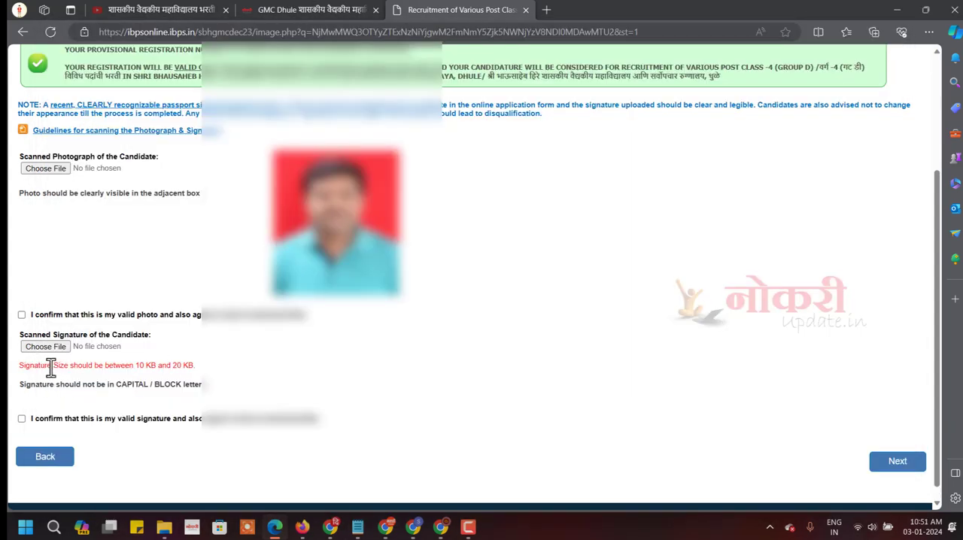
pyautogui.doubleClick(27, 366)
pyautogui.moveTo(73, 369); pyautogui.dragTo(197, 367)
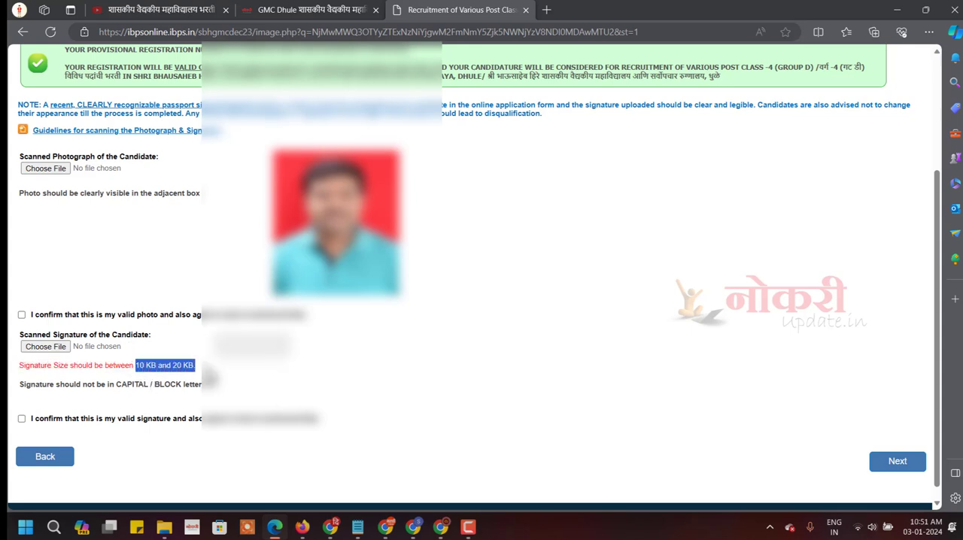
pyautogui.click(193, 368)
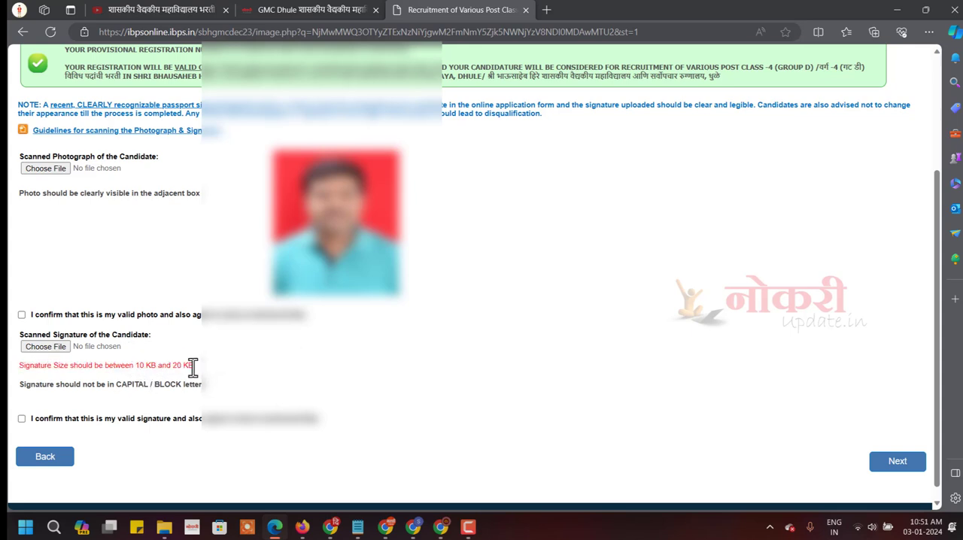
# Search Google for "resize image" in a new browser tab and open the Reduce Images site.
pyautogui.click(546, 9)
pyautogui.write('g')
pyautogui.press('Return')
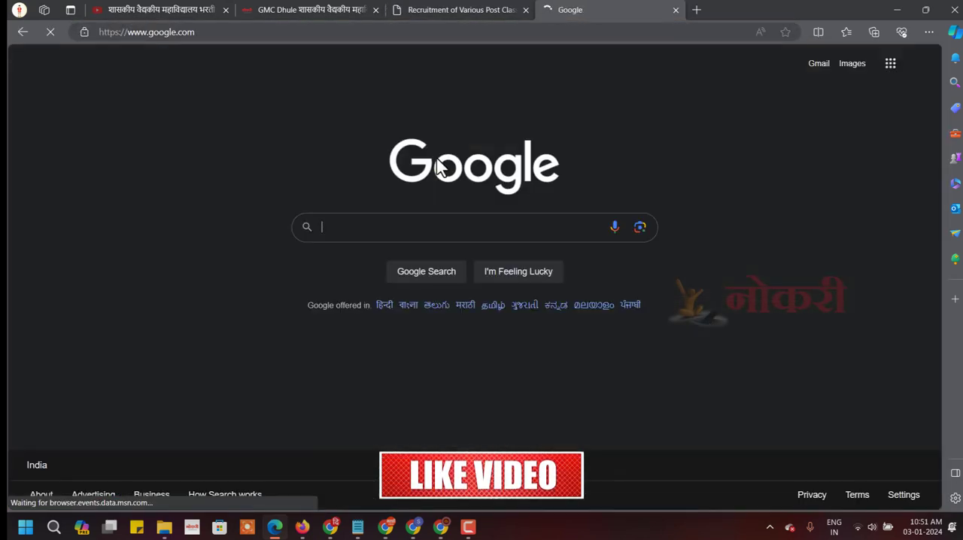
pyautogui.write('resiz')
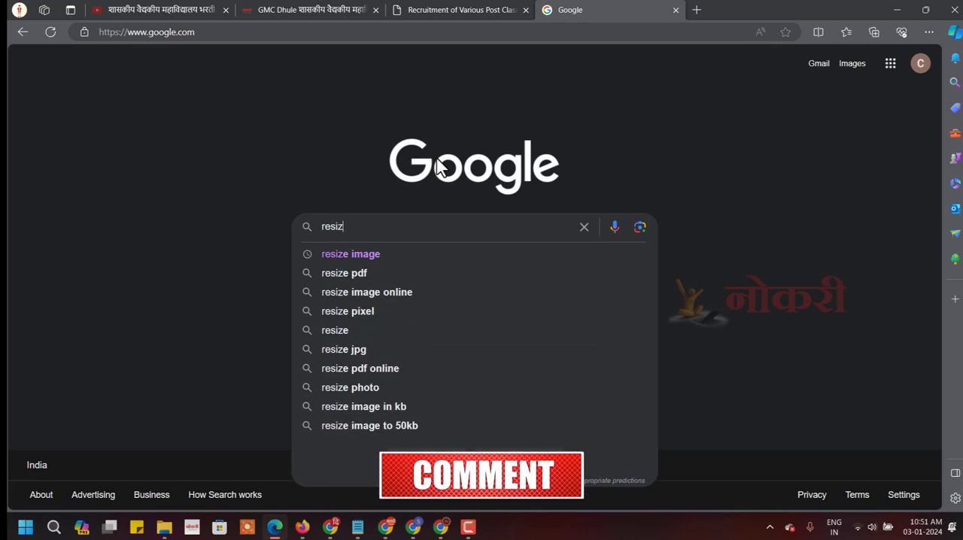
pyautogui.write('e image')
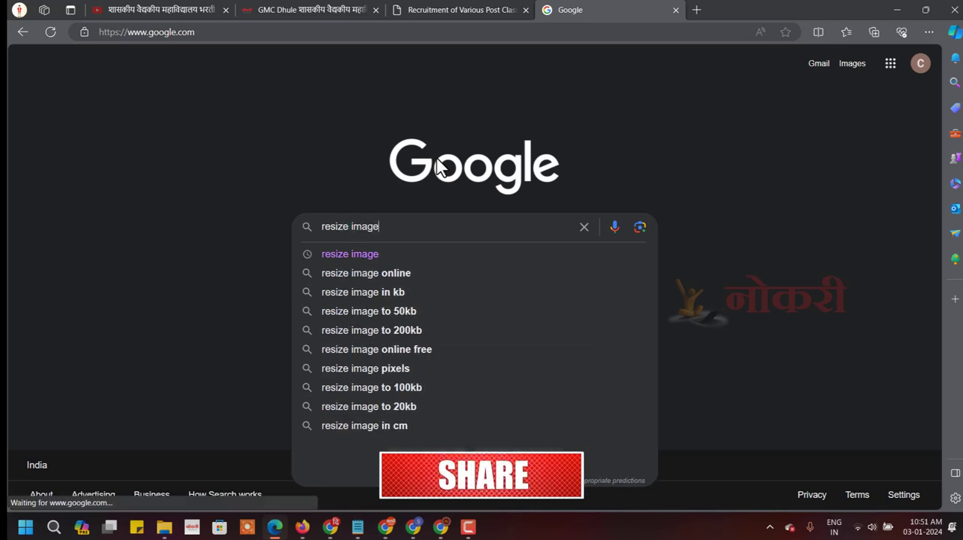
pyautogui.press('Down')
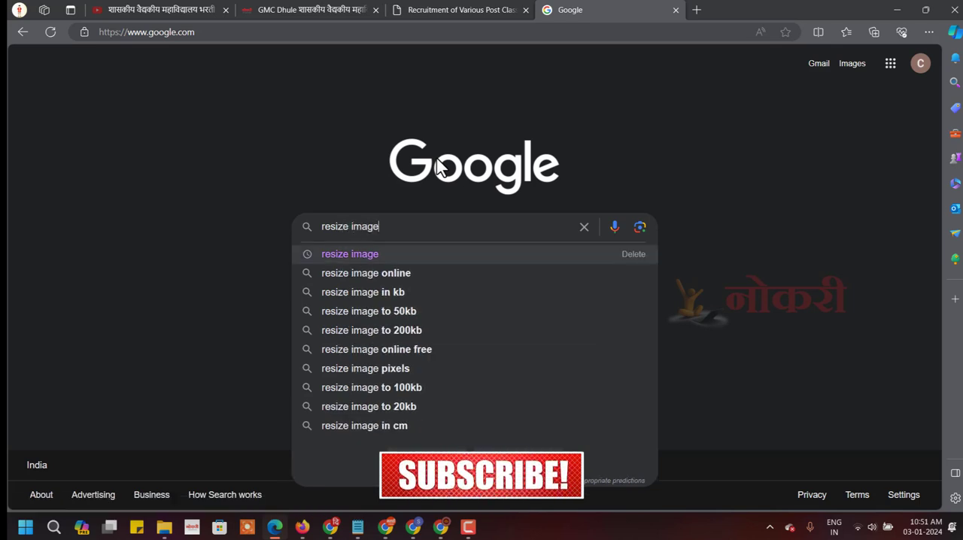
pyautogui.press('Escape')
pyautogui.press('Return')
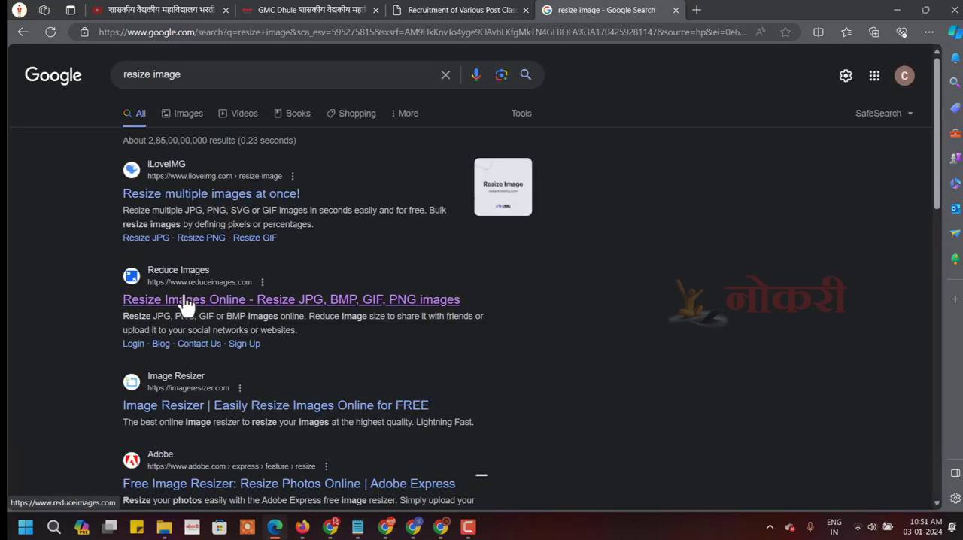
pyautogui.click(153, 301)
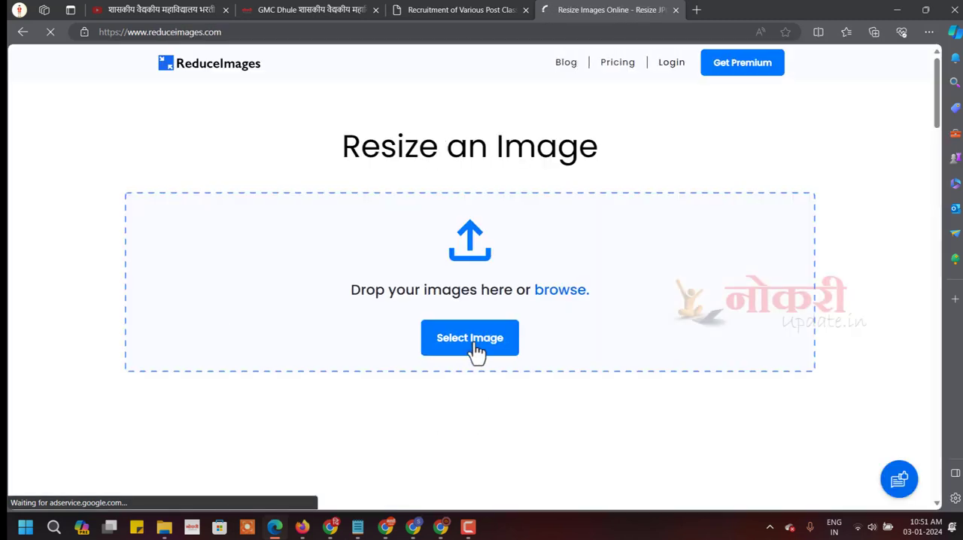
# Load the signature image IMG_0004.jpg, resize it to 70 percent, and compare its file size with the application form's limit.
pyautogui.click(475, 348)
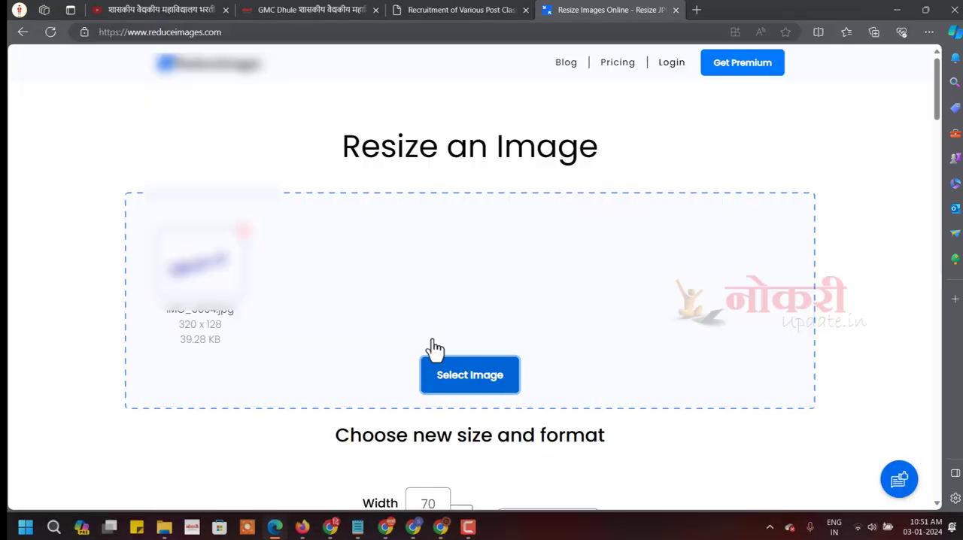
pyautogui.scroll(-5, 382, 338)
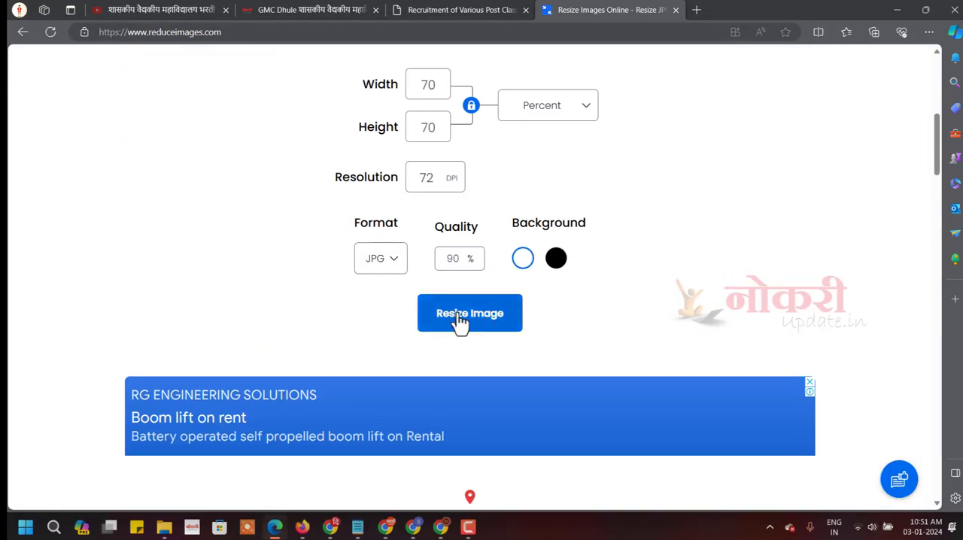
pyautogui.click(460, 319)
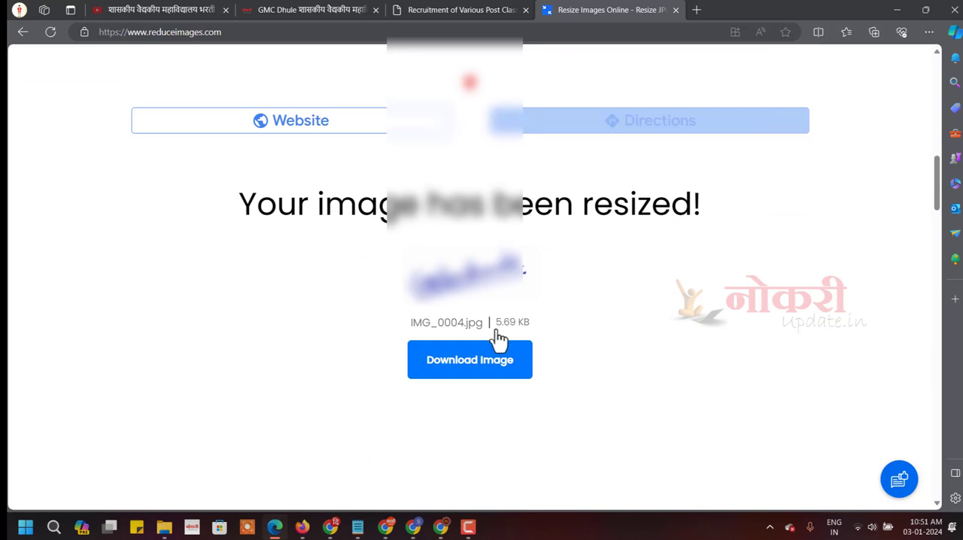
pyautogui.moveTo(495, 323); pyautogui.dragTo(530, 327)
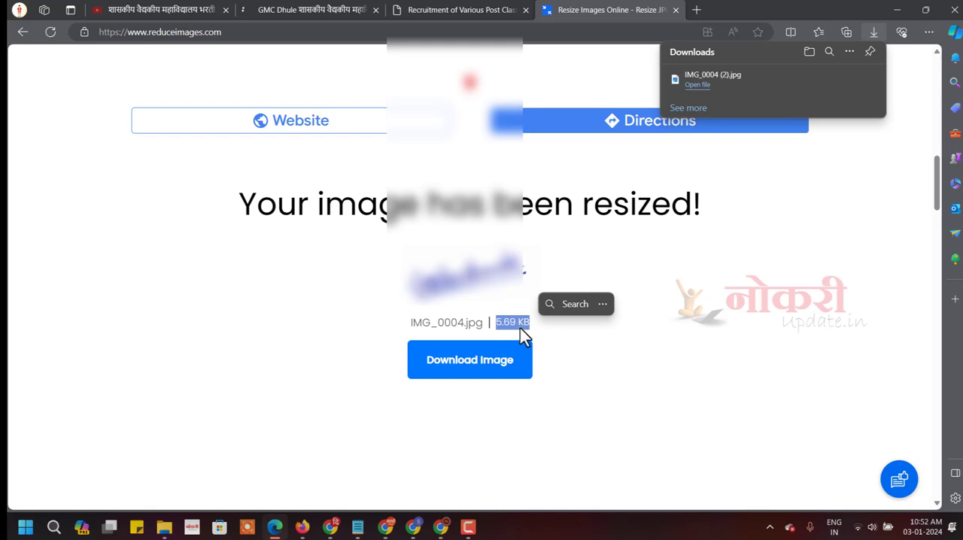
pyautogui.click(467, 9)
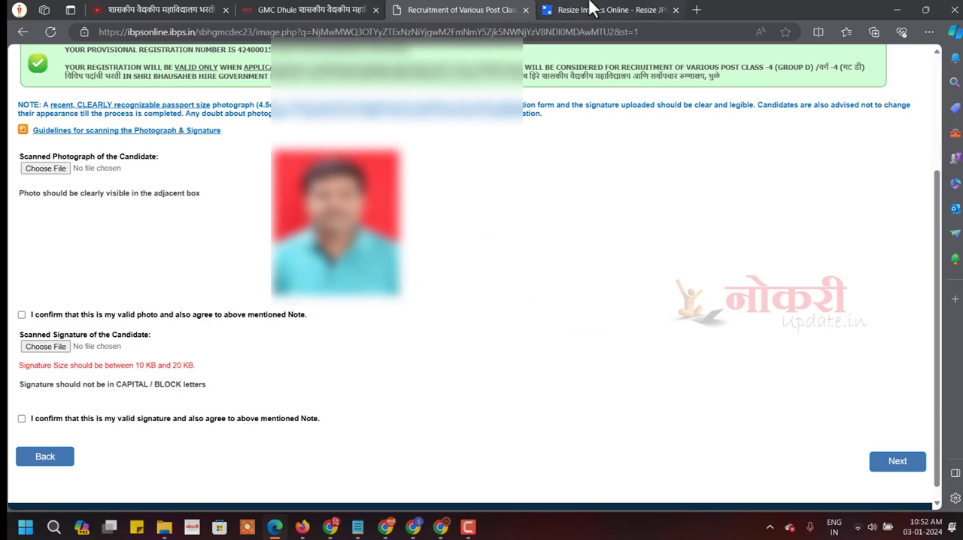
pyautogui.click(594, 10)
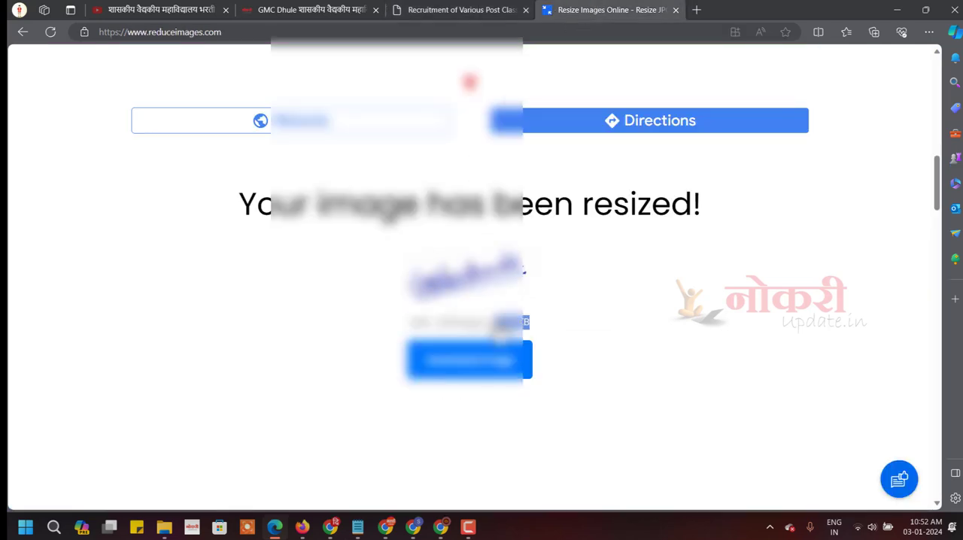
# Resize the signature image to 90 percent and compare its file size with the application form's limit.
pyautogui.scroll(5, 432, 197)
pyautogui.scroll(2, 432, 197)
pyautogui.doubleClick(431, 159)
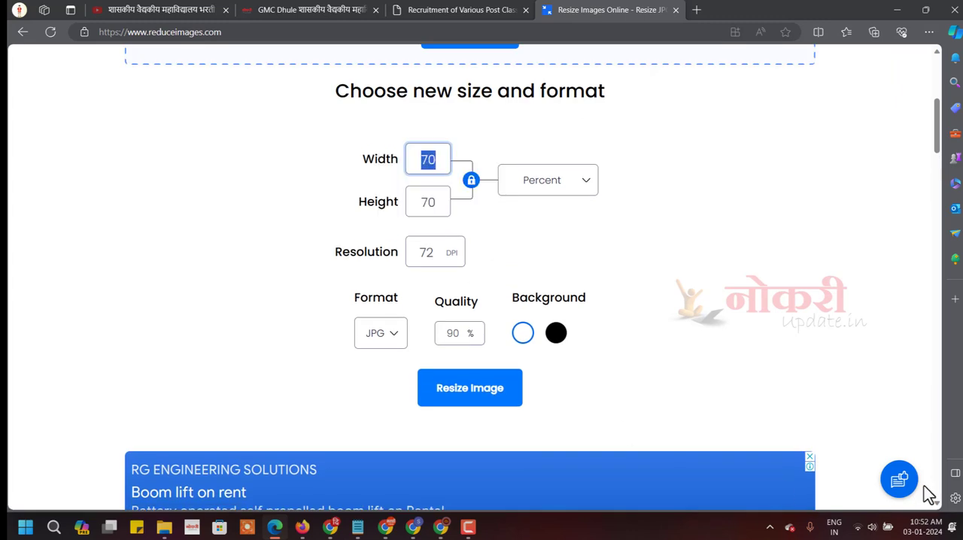
pyautogui.write('90')
pyautogui.click(490, 400)
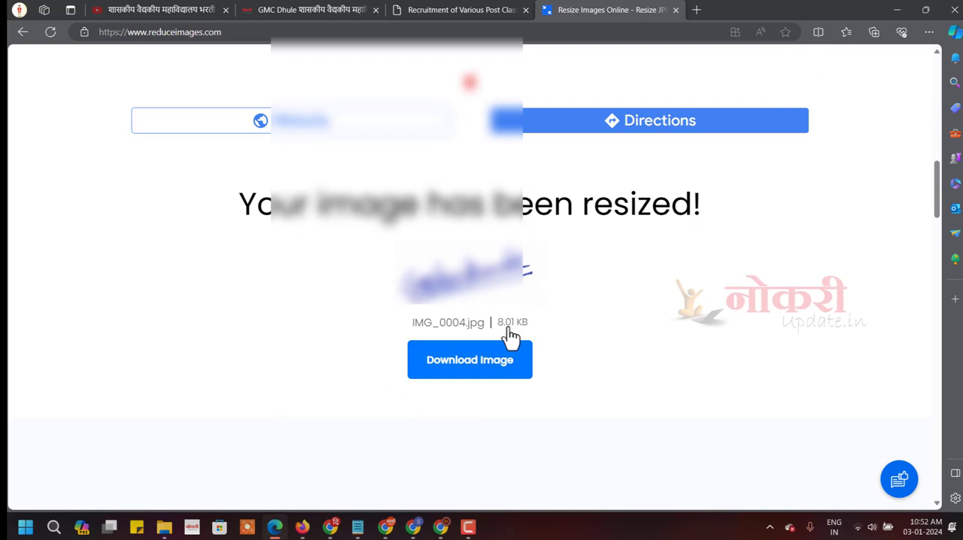
pyautogui.scroll(3, 511, 337)
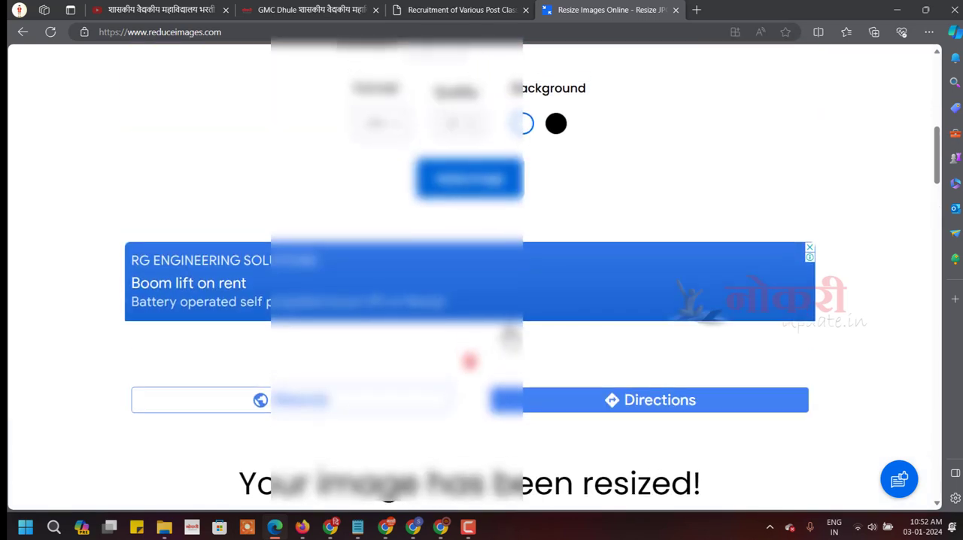
pyautogui.click(449, 9)
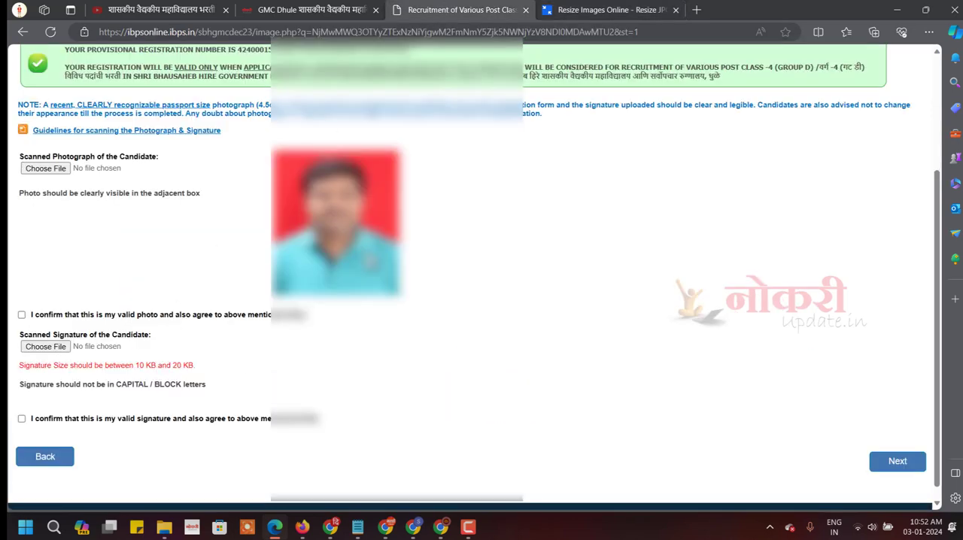
pyautogui.click(576, 7)
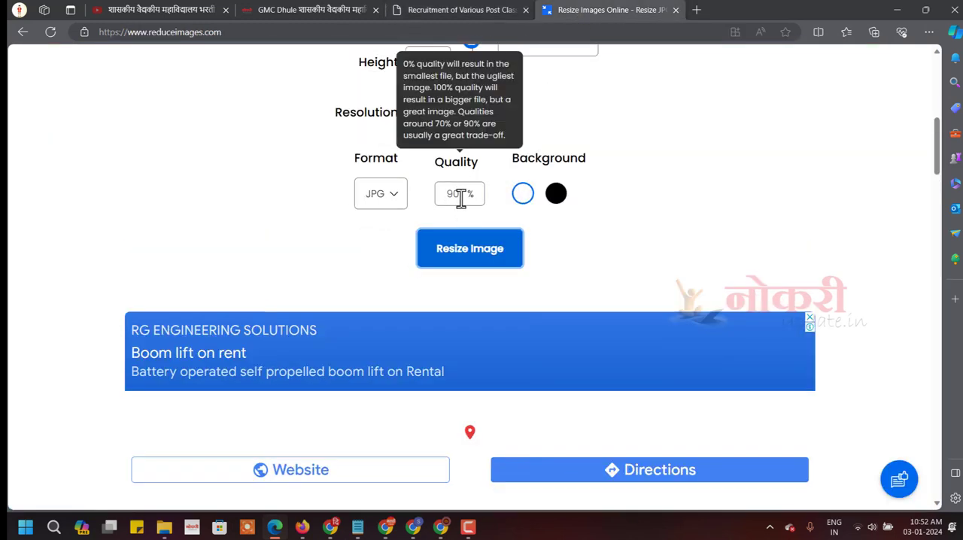
# Set the quality to 95% and the width and height to 92 percent, then resize and download the signature image.
pyautogui.doubleClick(461, 197)
pyautogui.scroll(2, 460, 197)
pyautogui.doubleClick(443, 156)
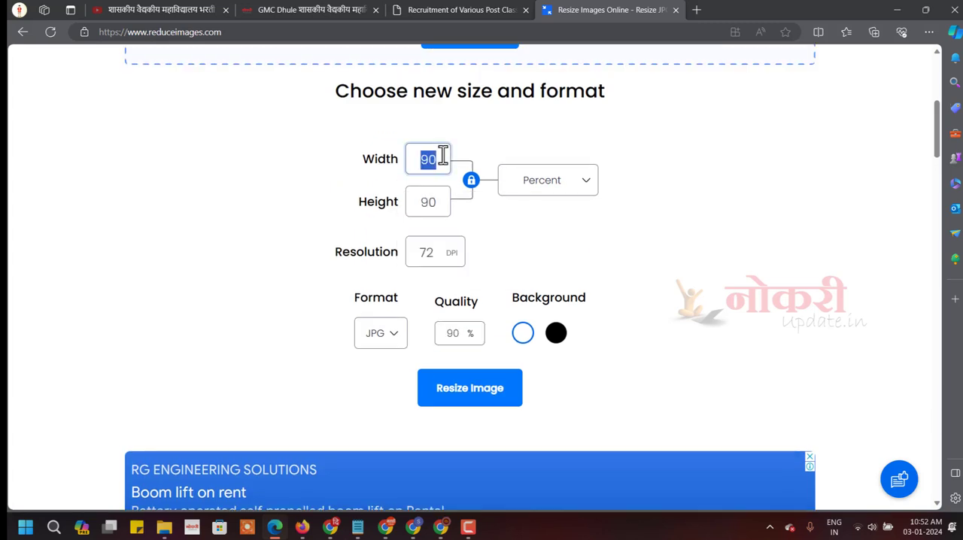
pyautogui.doubleClick(452, 333)
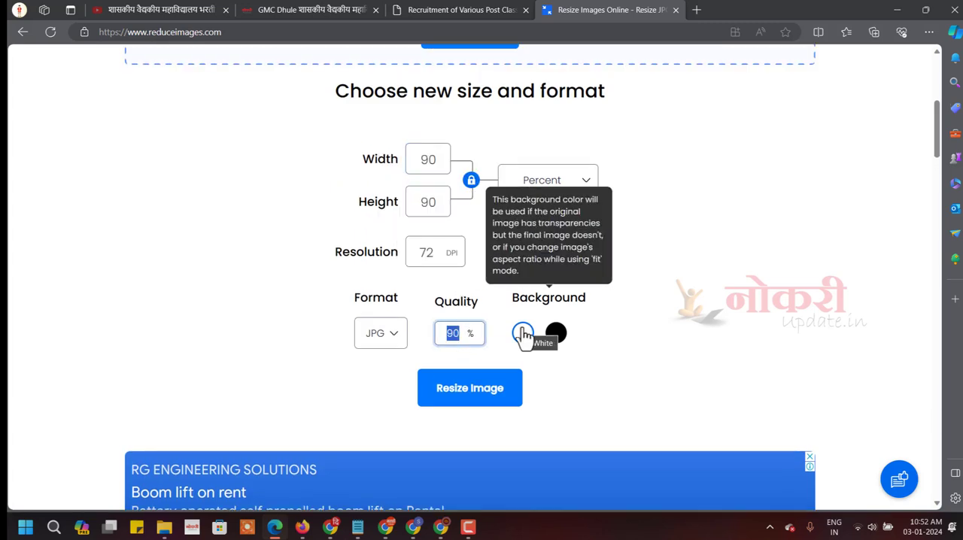
pyautogui.write('95')
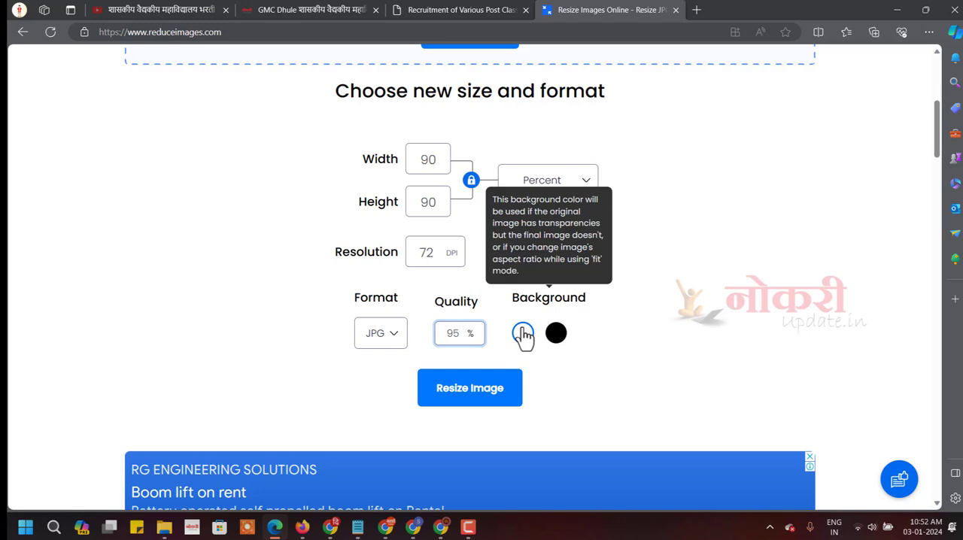
pyautogui.doubleClick(428, 159)
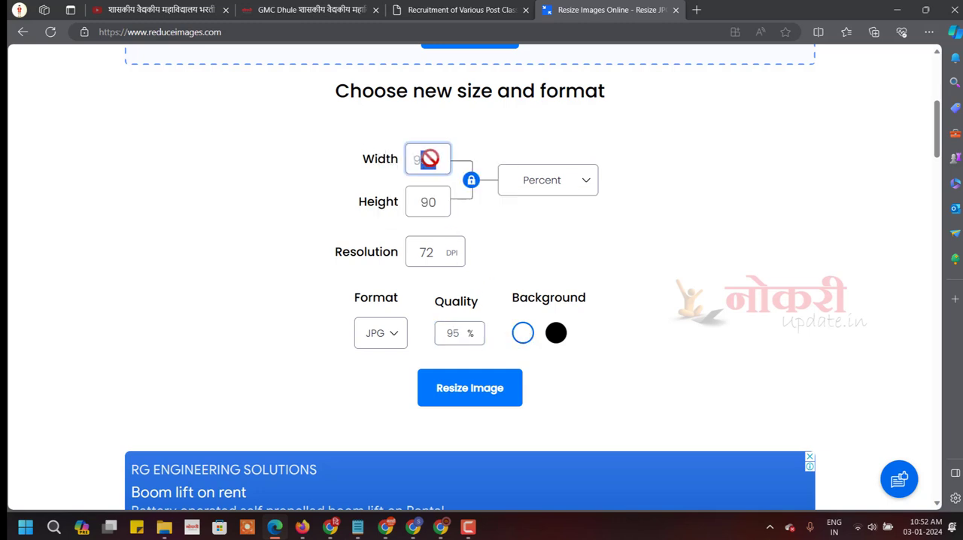
pyautogui.write('92')
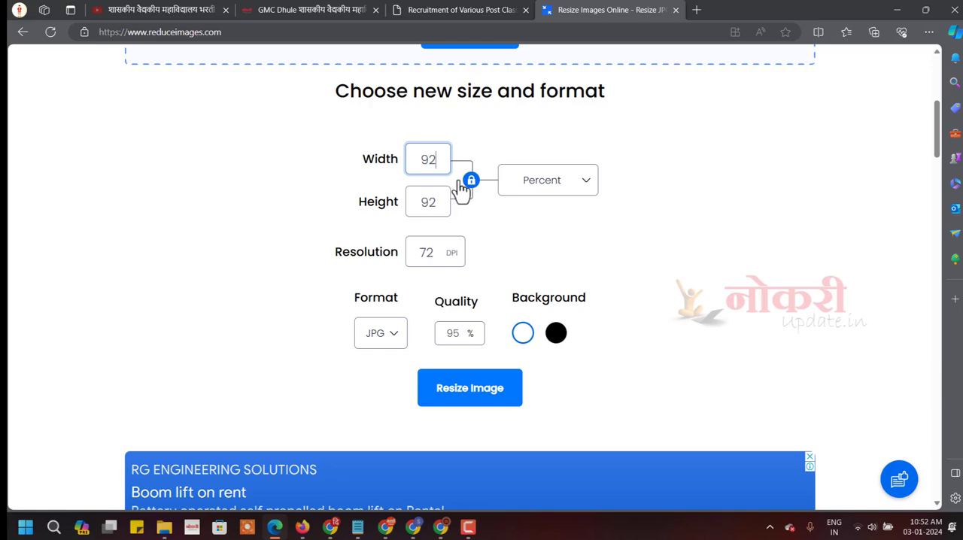
pyautogui.click(482, 398)
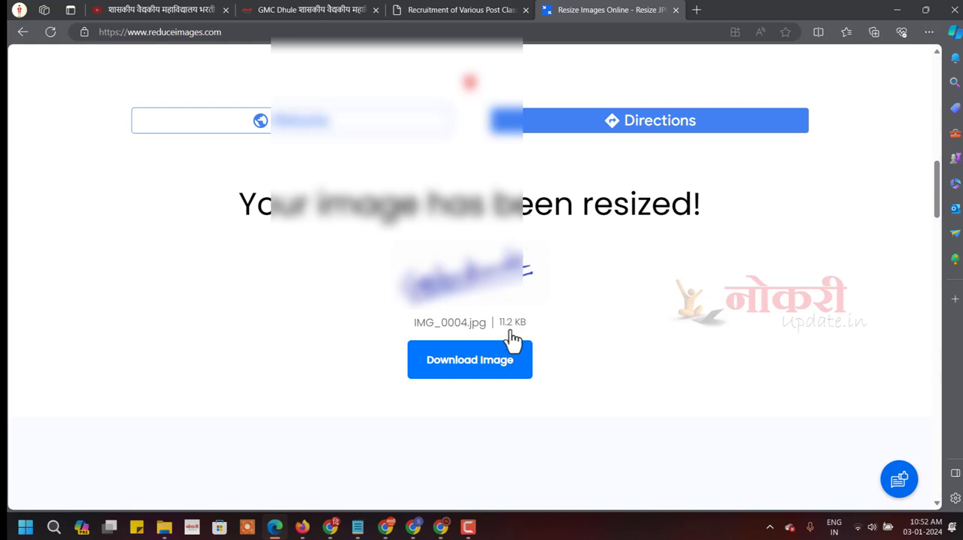
pyautogui.click(460, 363)
# Upload the signature file "sing" from Downloads to the application form and try to proceed to the Details stage.
pyautogui.click(489, 7)
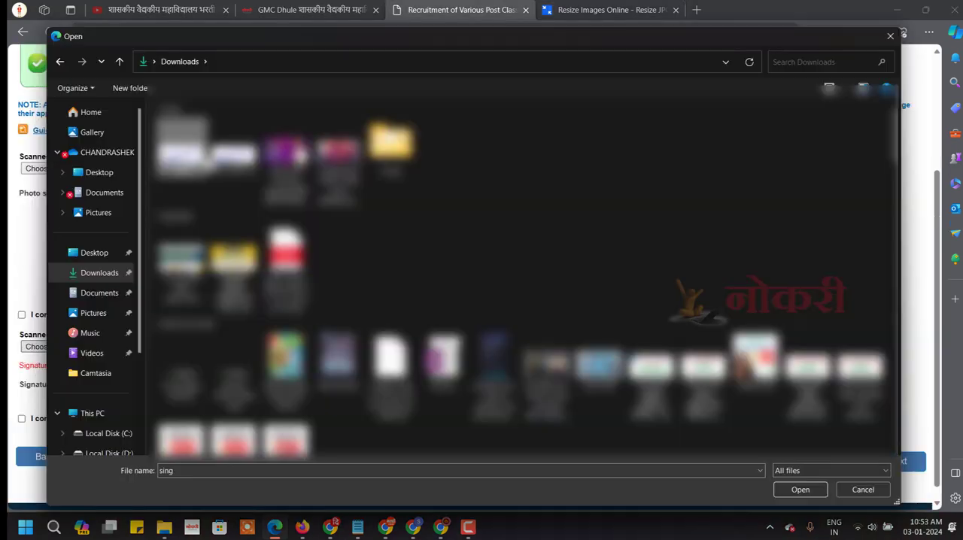
pyautogui.click(800, 490)
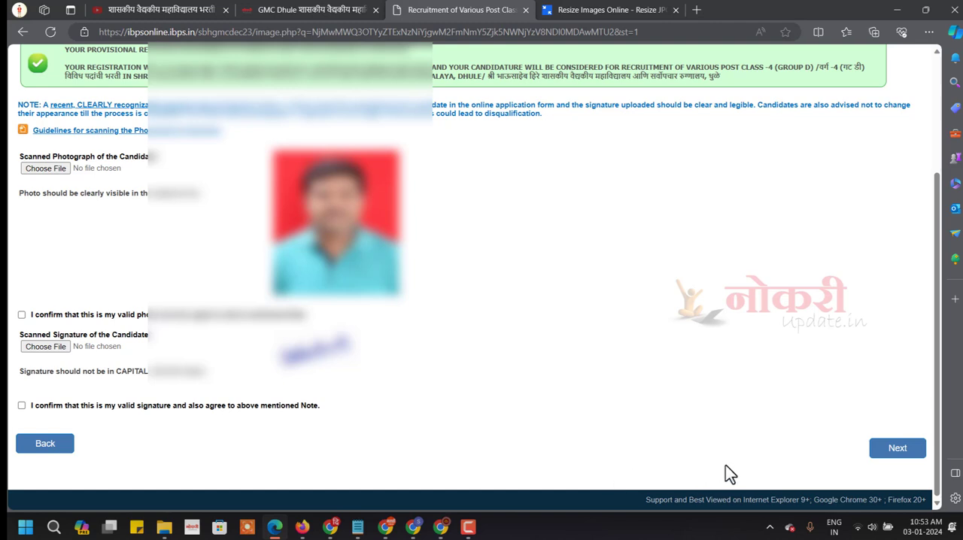
pyautogui.click(898, 450)
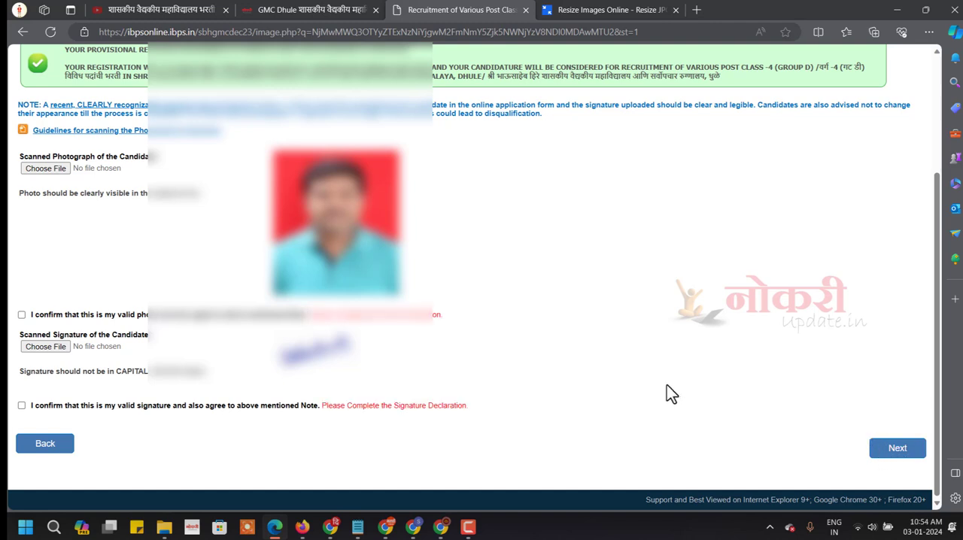
pyautogui.moveTo(314, 315); pyautogui.dragTo(460, 324)
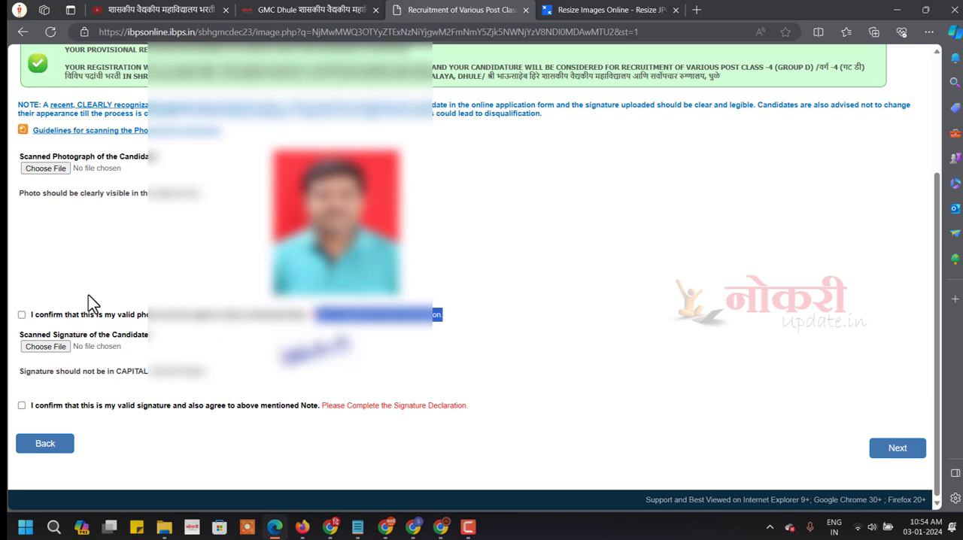
# Confirm the photo and signature declarations, proceed to the Details stage, and decline the page translation for now.
pyautogui.click(22, 314)
pyautogui.click(22, 405)
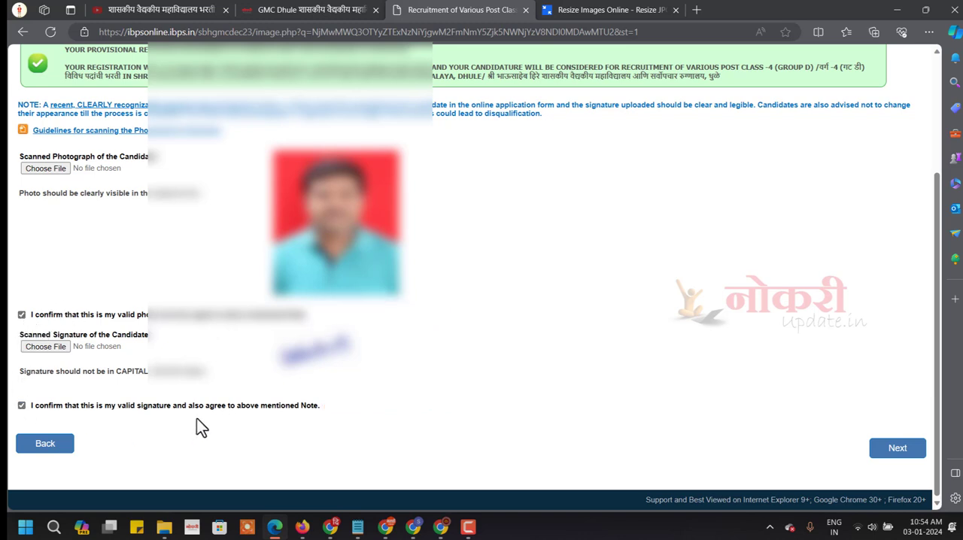
pyautogui.click(899, 449)
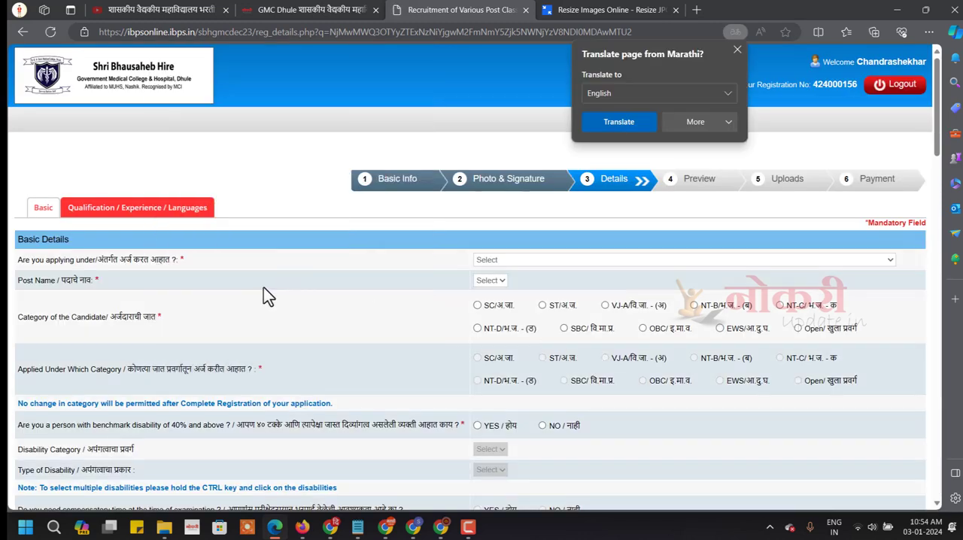
pyautogui.click(689, 123)
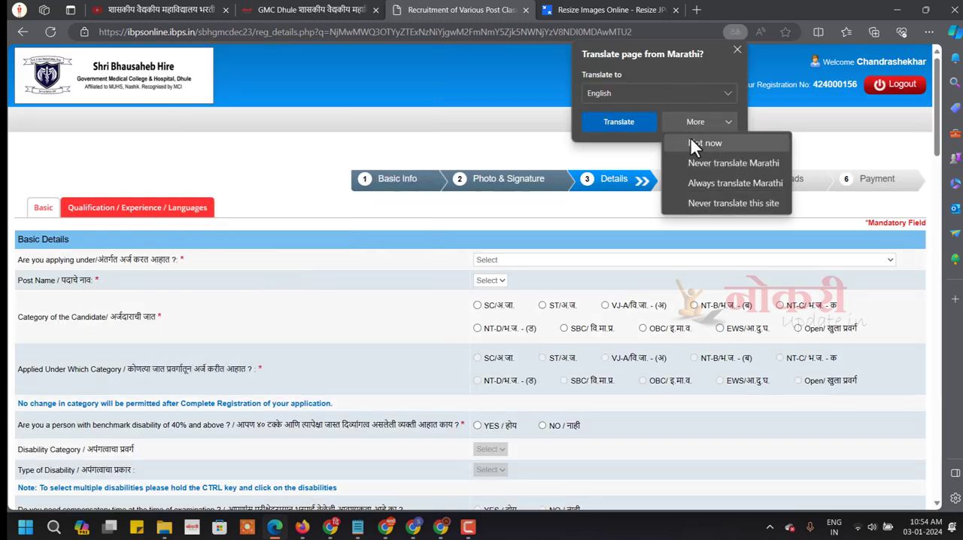
pyautogui.click(690, 141)
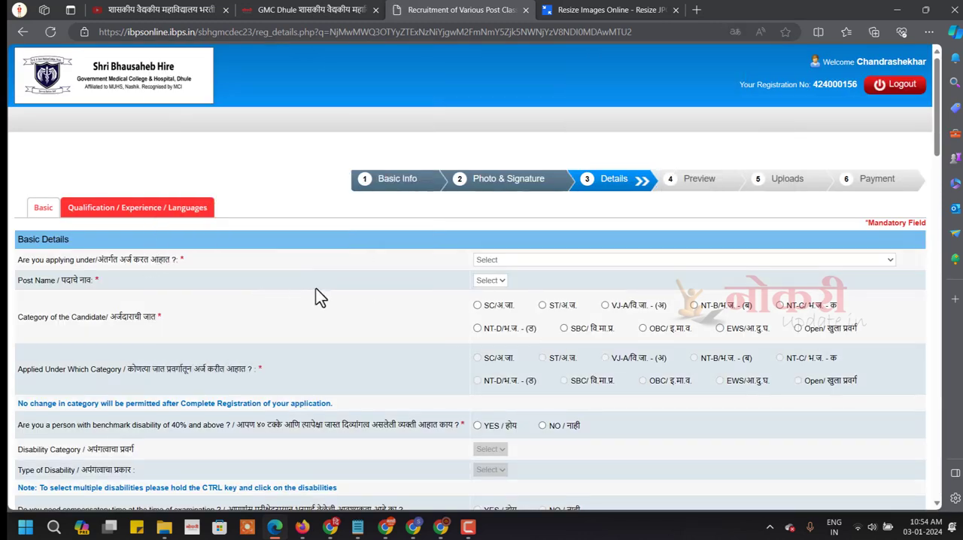
# Apply under SHRI. BHAUSAHEB HIRE GOVERNMENT MEDICAL COLLEGE, DHULE for the PEON post, with ST as the candidate's category.
pyautogui.click(523, 262)
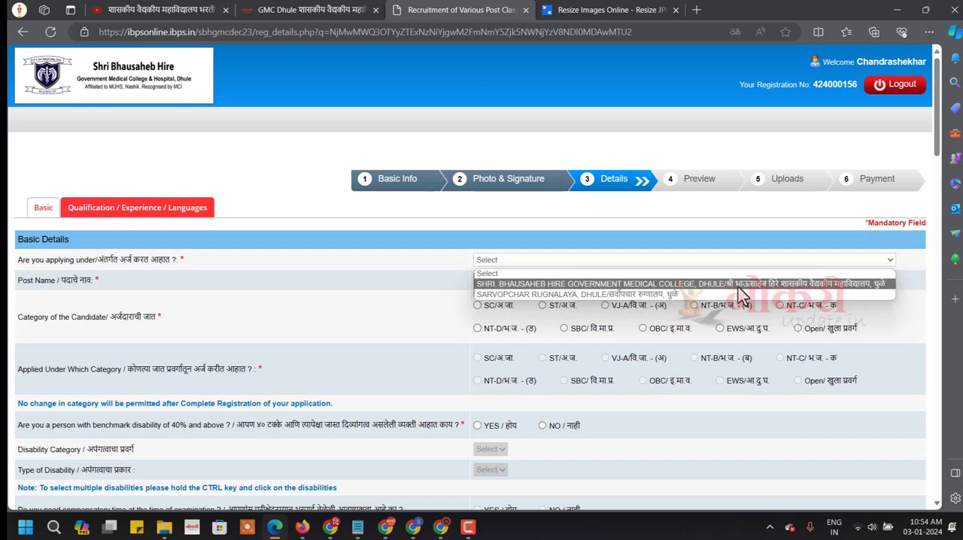
pyautogui.click(859, 284)
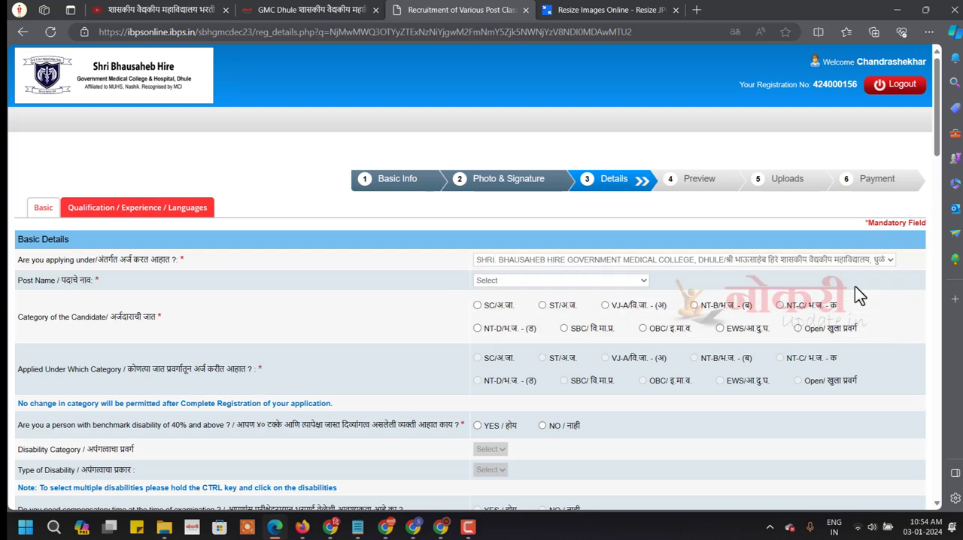
pyautogui.click(516, 280)
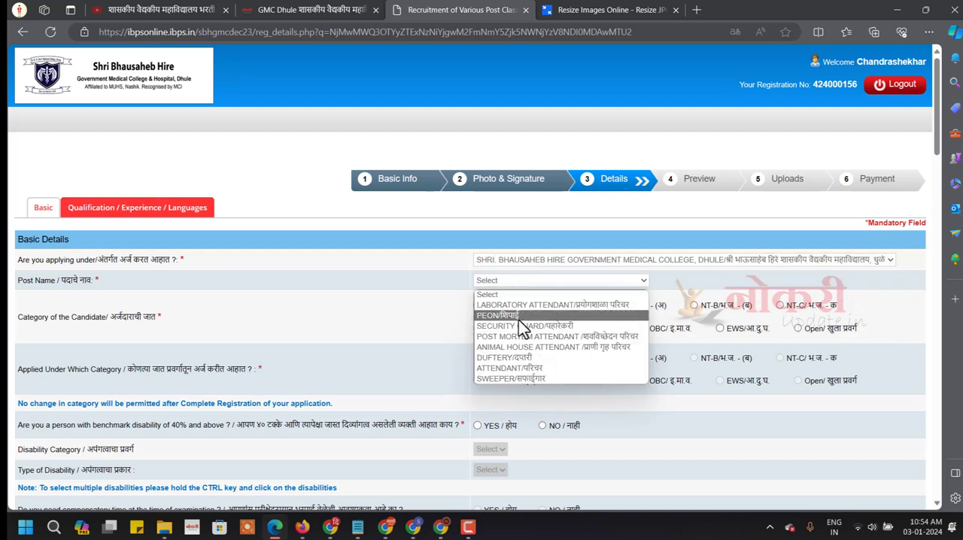
pyautogui.click(518, 317)
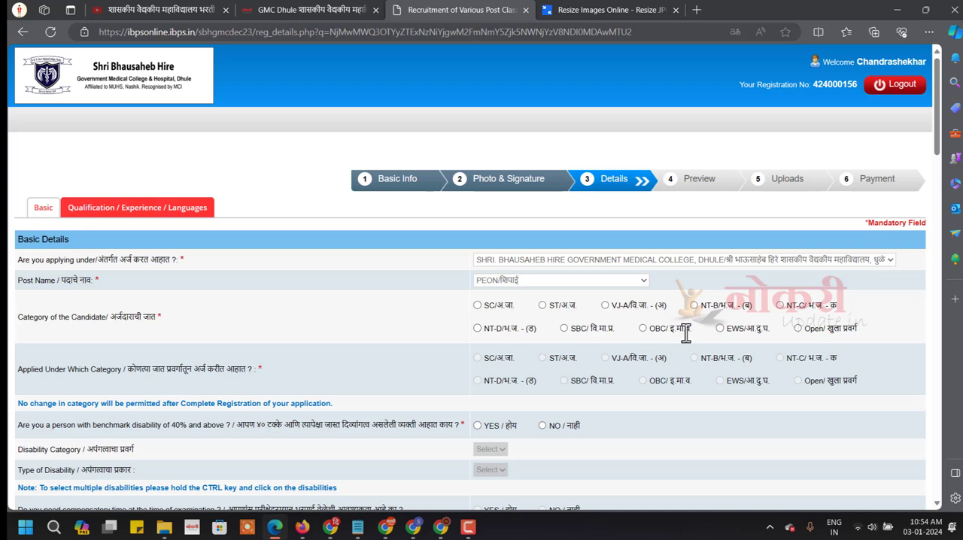
pyautogui.click(542, 306)
pyautogui.scroll(-2, 544, 359)
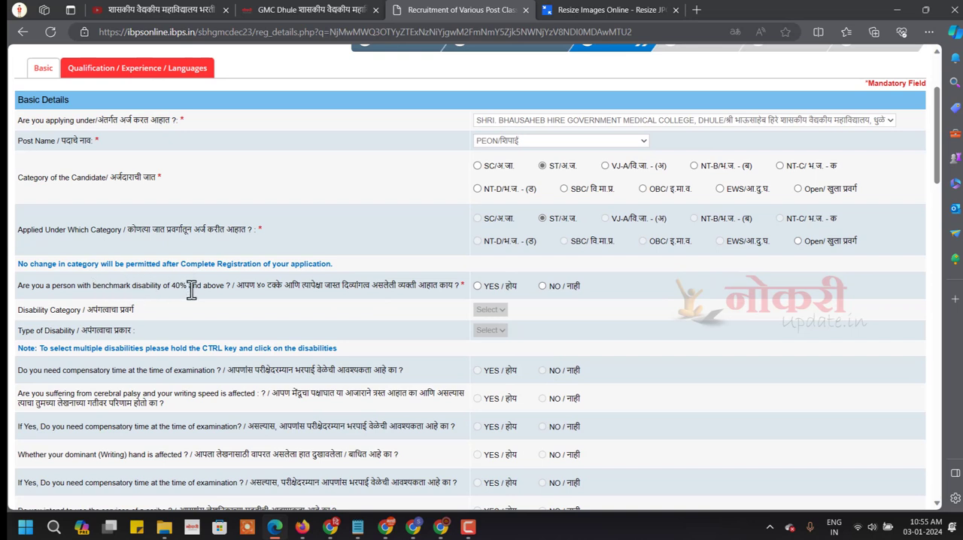
pyautogui.click(479, 287)
pyautogui.click(489, 310)
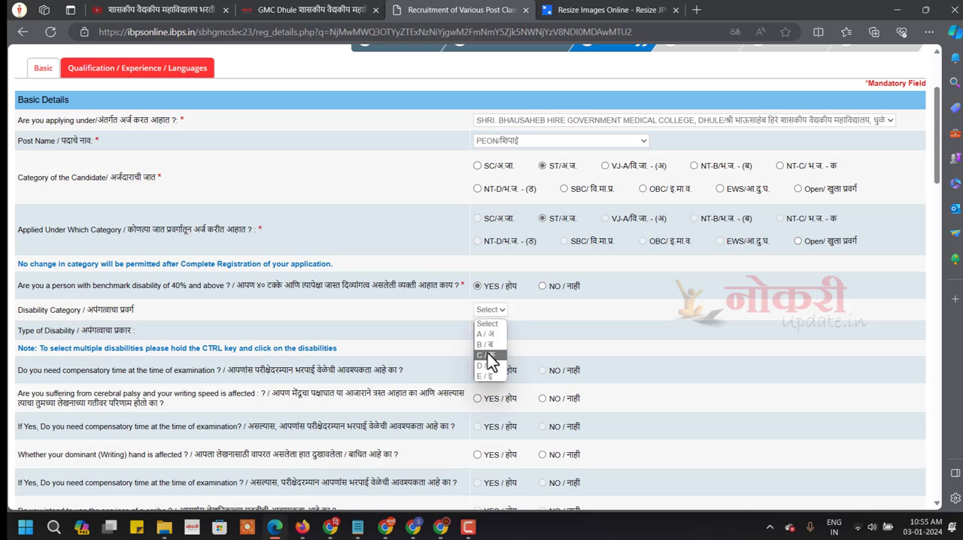
pyautogui.click(499, 290)
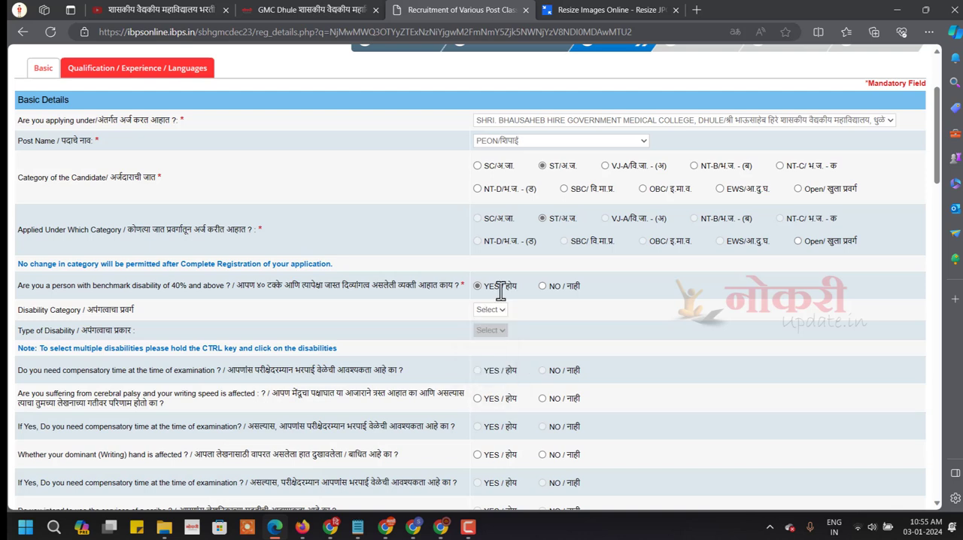
# Answer NO to the benchmark disability question and YES to having a valid caste certificate issued by the competent authority.
pyautogui.click(542, 287)
pyautogui.scroll(-3, 347, 305)
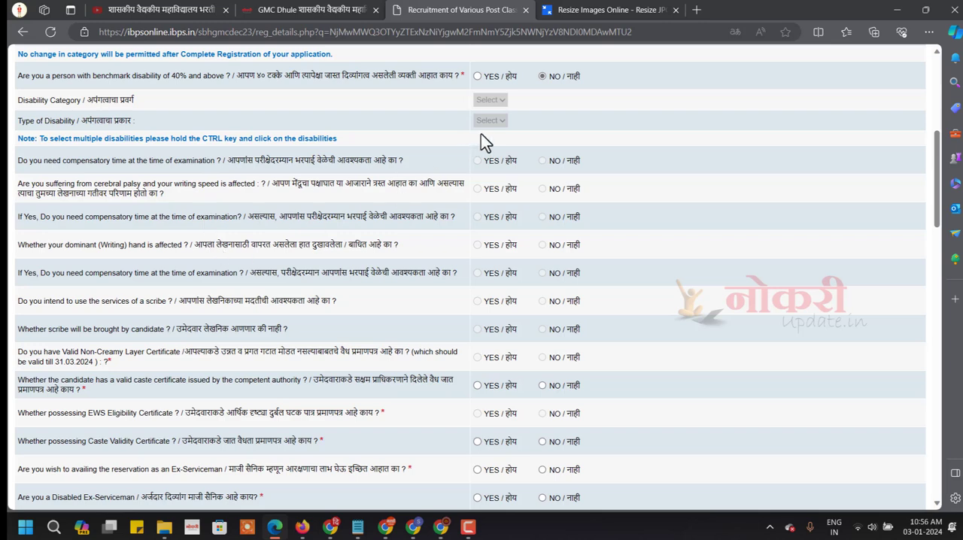
pyautogui.scroll(-2, 382, 269)
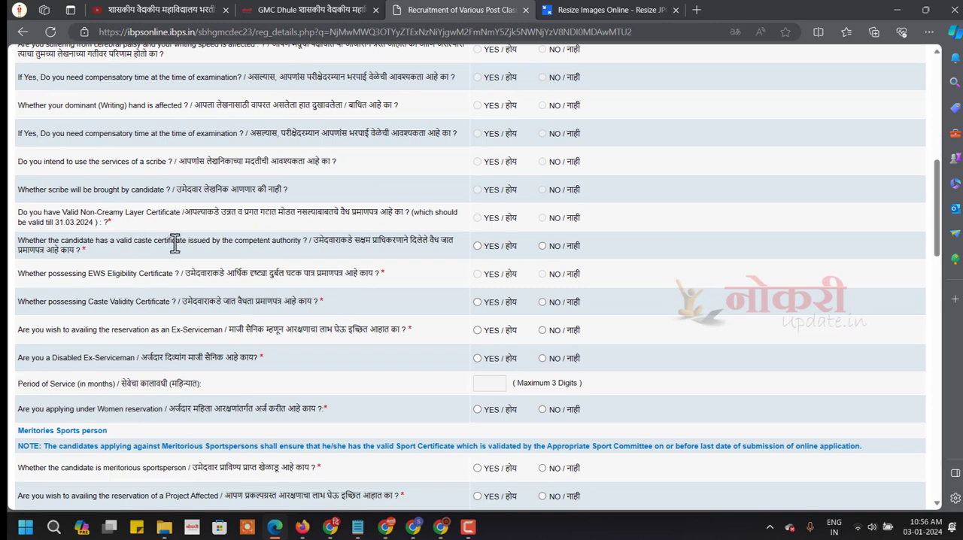
pyautogui.click(477, 247)
pyautogui.click(542, 248)
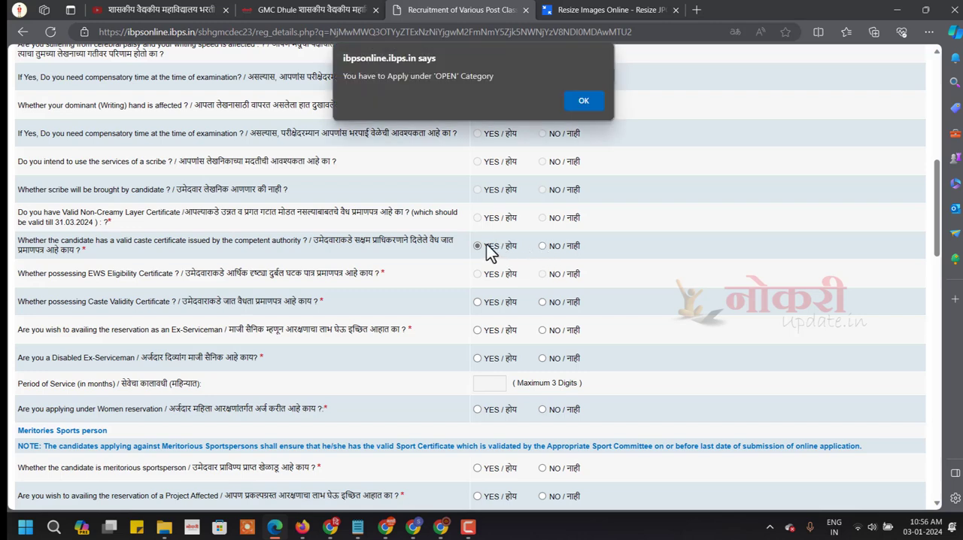
pyautogui.click(583, 104)
pyautogui.click(480, 250)
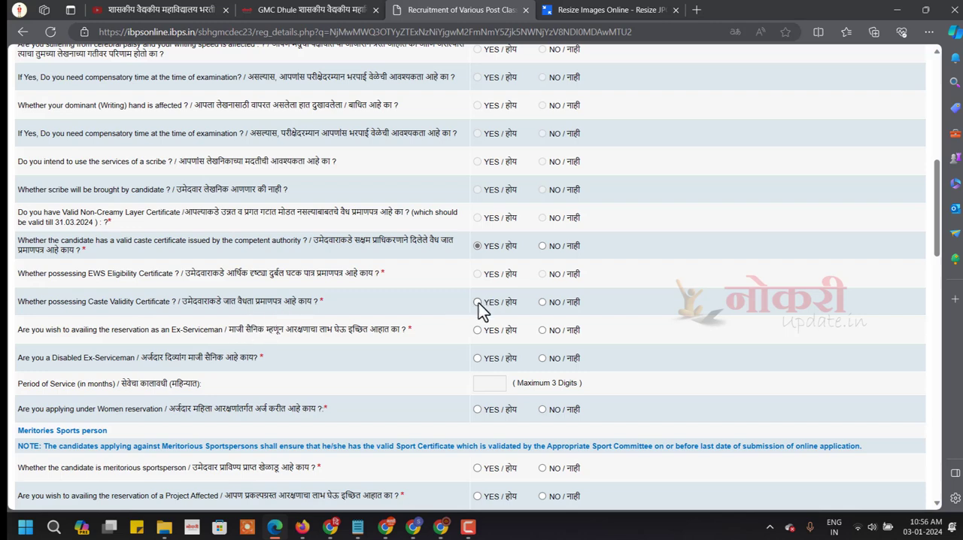
# Answer NO to the Caste Validity Certificate, Ex-Serviceman reservation, Disabled Ex-Serviceman and Women reservation questions.
pyautogui.click(542, 301)
pyautogui.click(543, 331)
pyautogui.click(543, 359)
pyautogui.click(543, 410)
# Answer NO to the meritorious sportsperson, Project Affected, Earthquake Affected, Anshakaleen Employee and Orphan category questions.
pyautogui.scroll(-3, 527, 410)
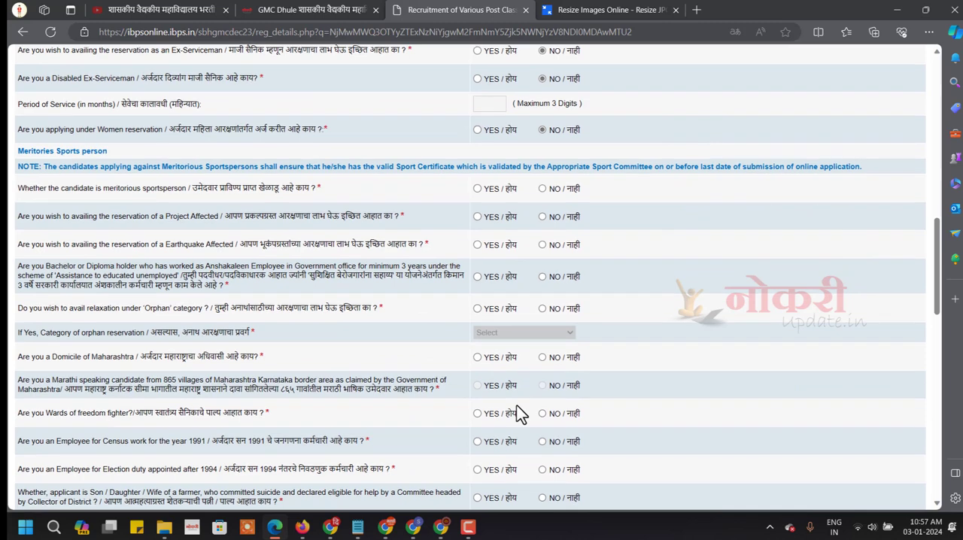
pyautogui.scroll(-1, 517, 405)
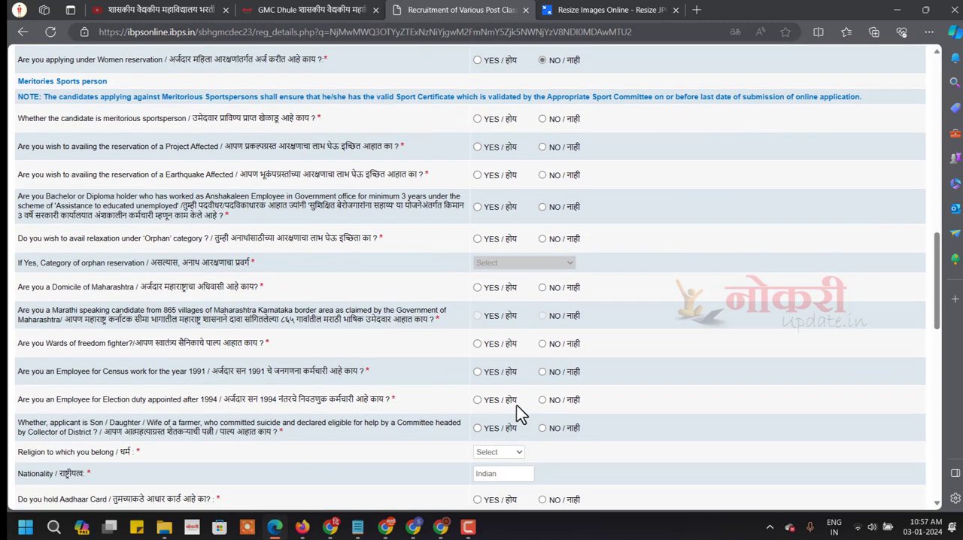
pyautogui.click(542, 119)
pyautogui.click(541, 149)
pyautogui.click(542, 174)
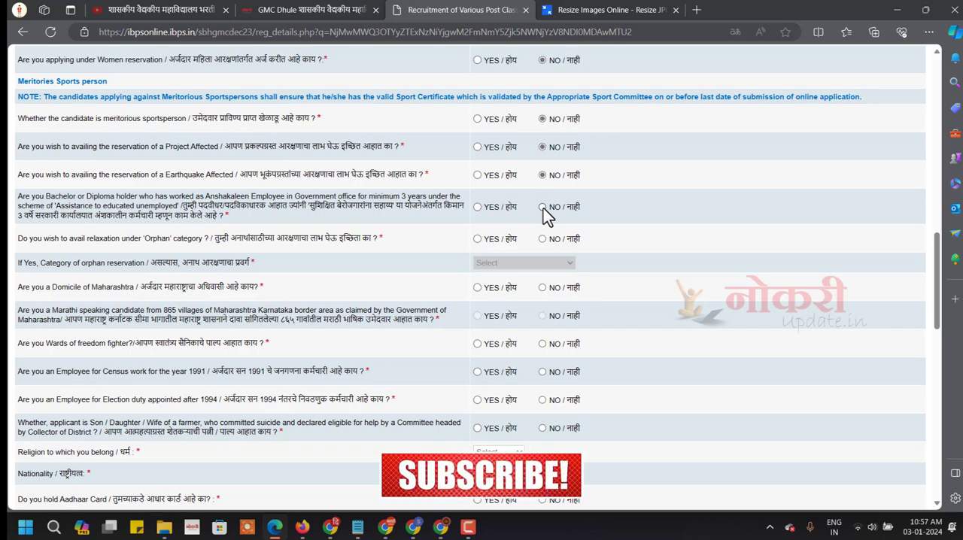
pyautogui.click(542, 207)
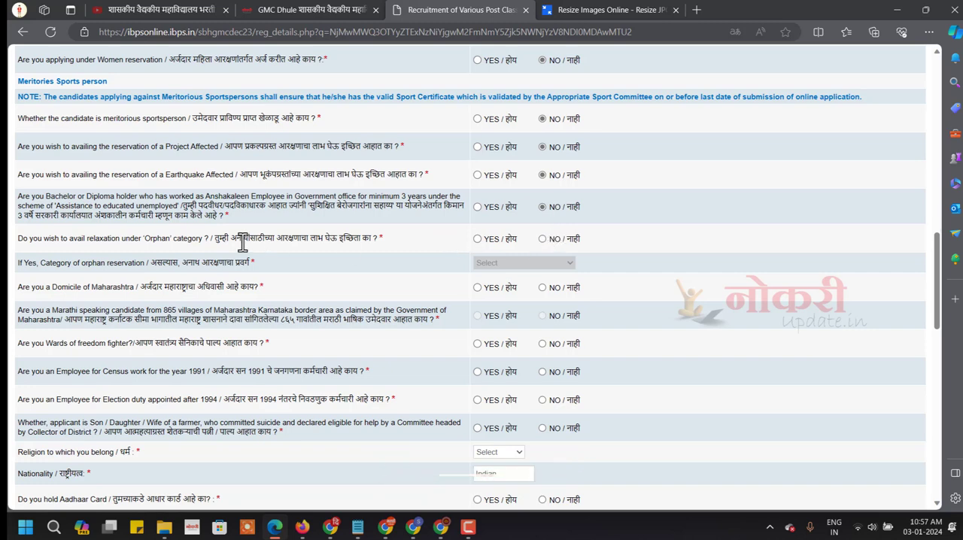
pyautogui.click(478, 239)
pyautogui.click(490, 262)
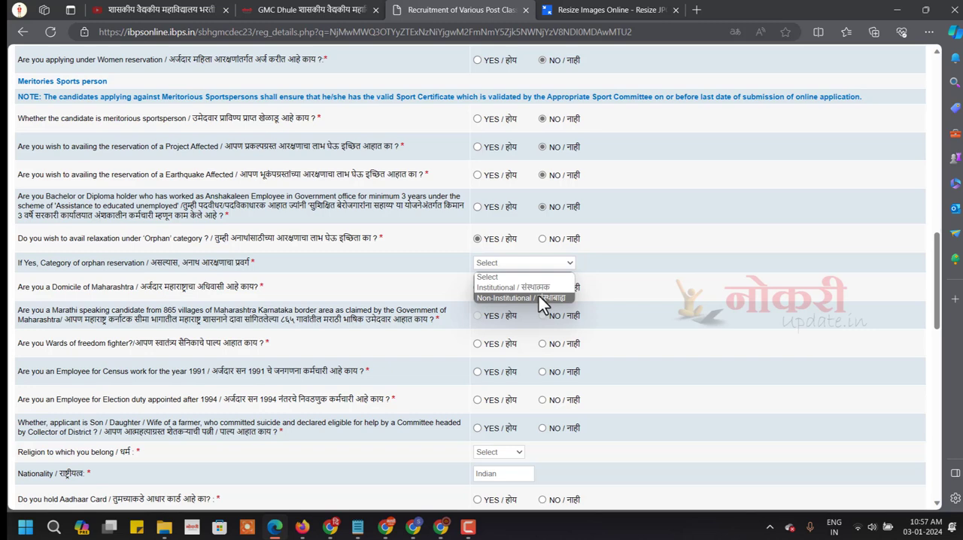
pyautogui.click(479, 244)
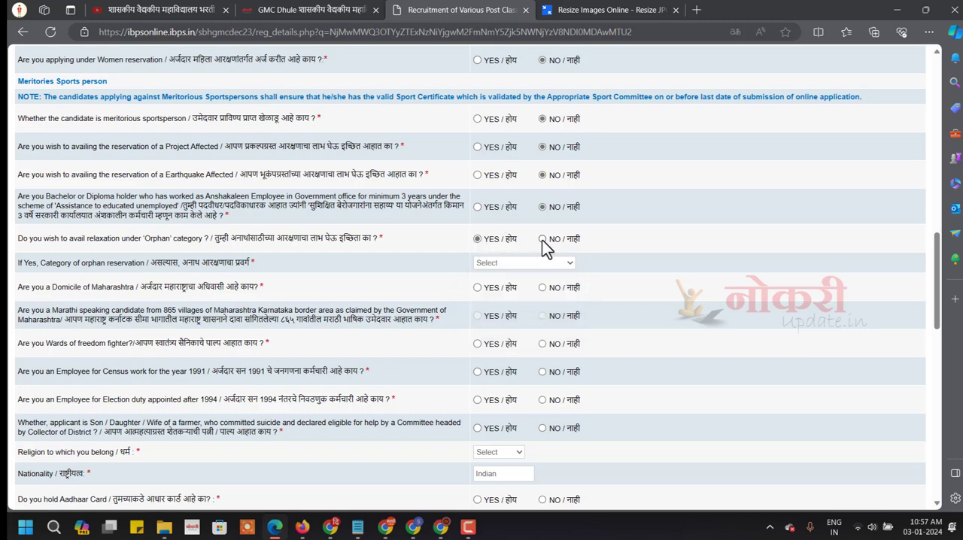
pyautogui.click(544, 240)
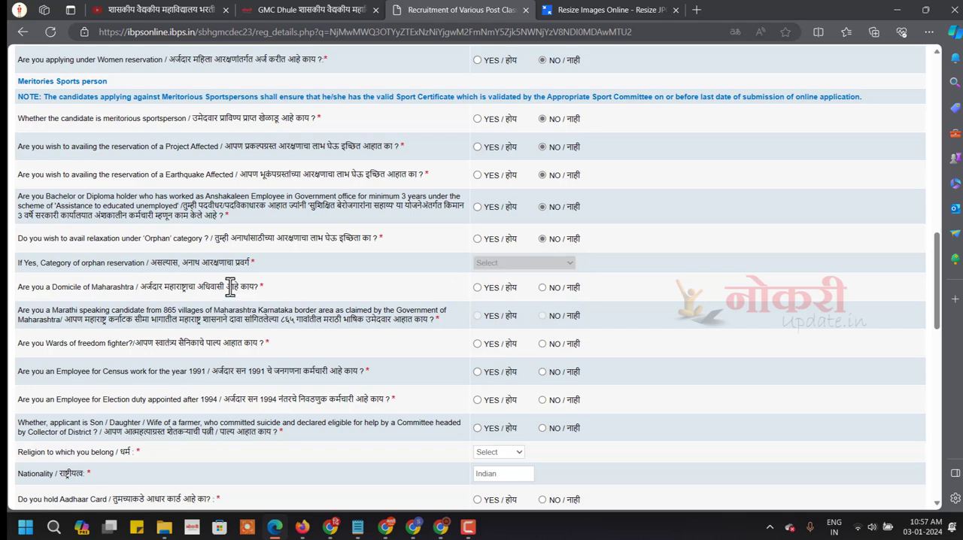
# Answer YES to Maharashtra domicile and NO to the freedom fighter, 1991 census, post-1994 election duty and farmer suicide family questions.
pyautogui.click(478, 289)
pyautogui.click(542, 344)
pyautogui.click(543, 372)
pyautogui.click(543, 402)
pyautogui.scroll(-2, 534, 404)
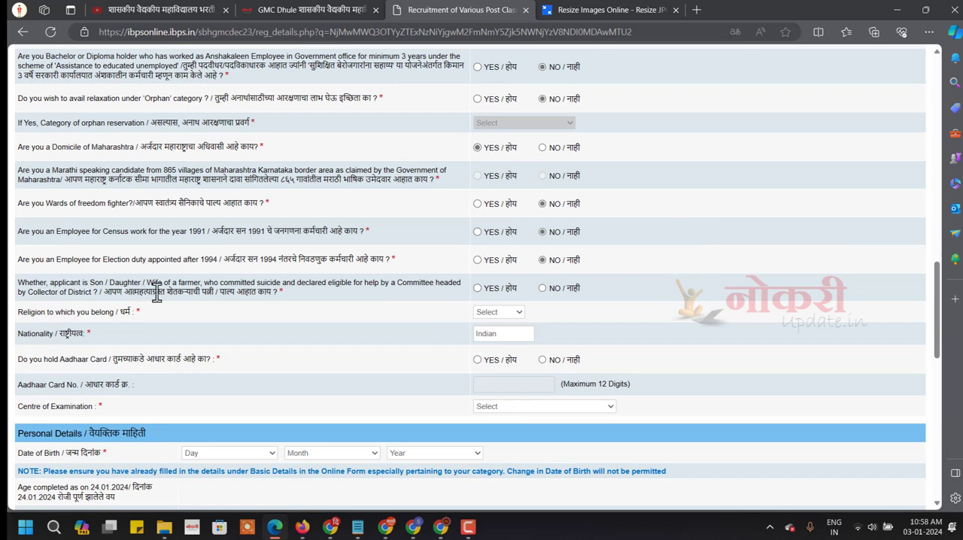
pyautogui.click(543, 289)
# Set the religion to Hindu, answer YES to holding an Aadhaar Card, and paste the Aadhaar Card number.
pyautogui.click(516, 312)
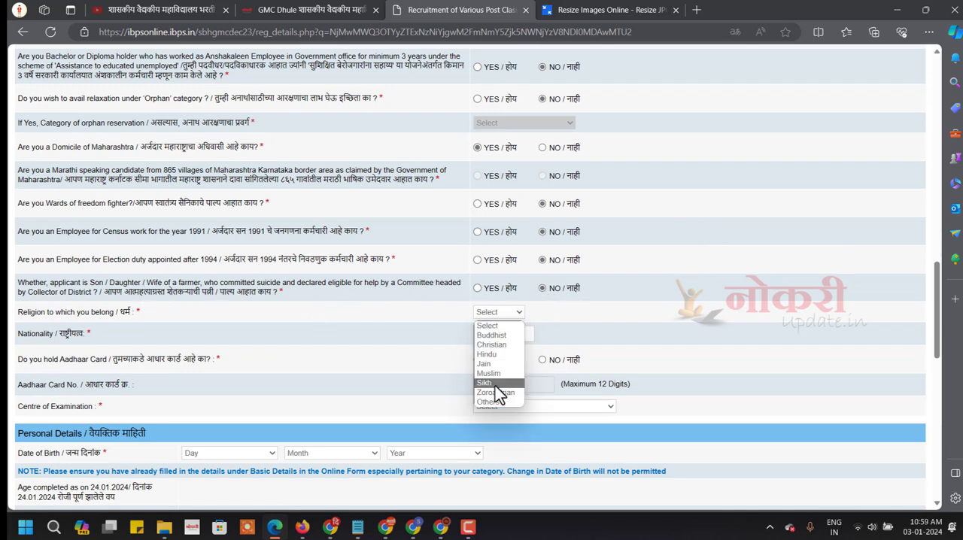
pyautogui.click(495, 355)
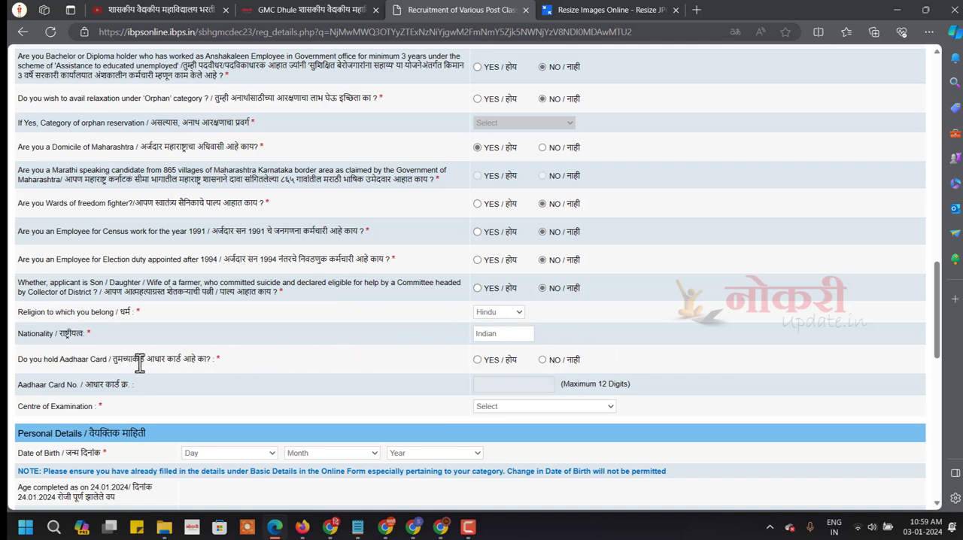
pyautogui.click(479, 361)
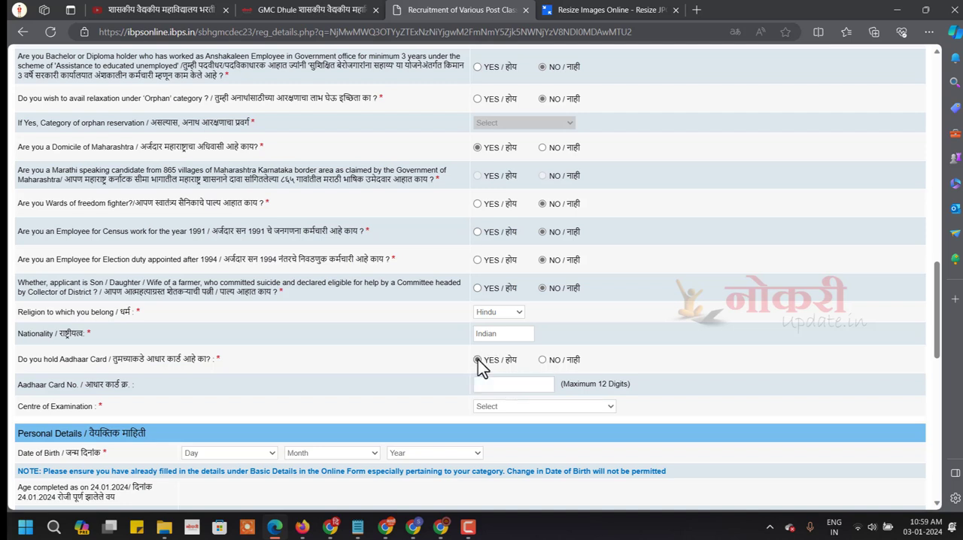
pyautogui.click(497, 385)
pyautogui.hotkey('ctrl', 'v')
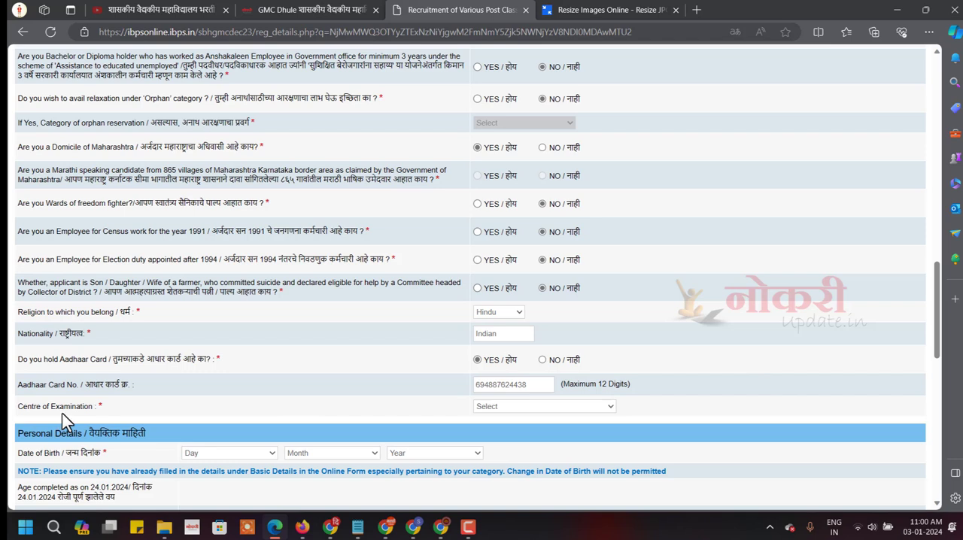
# Choose PUNE as the Centre of Examination.
pyautogui.click(526, 407)
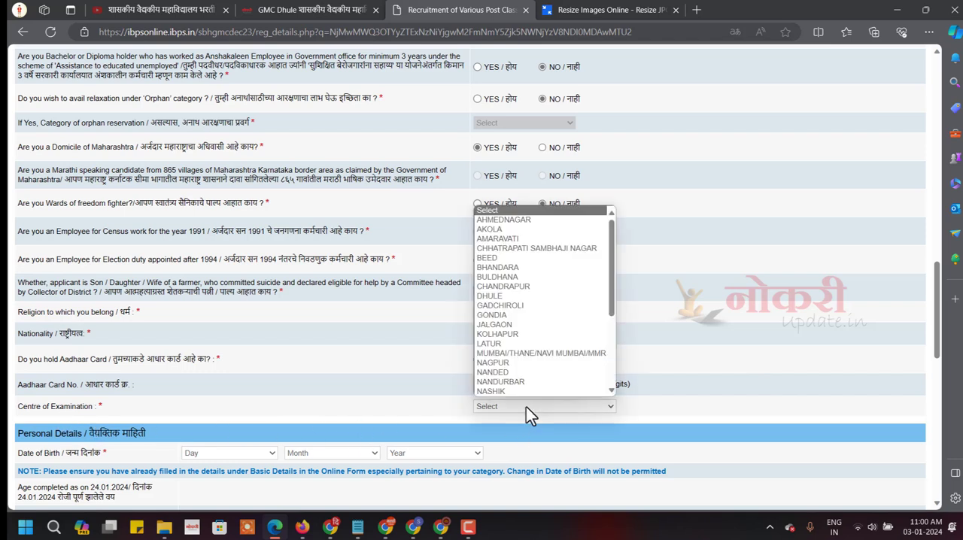
pyautogui.scroll(-2, 524, 333)
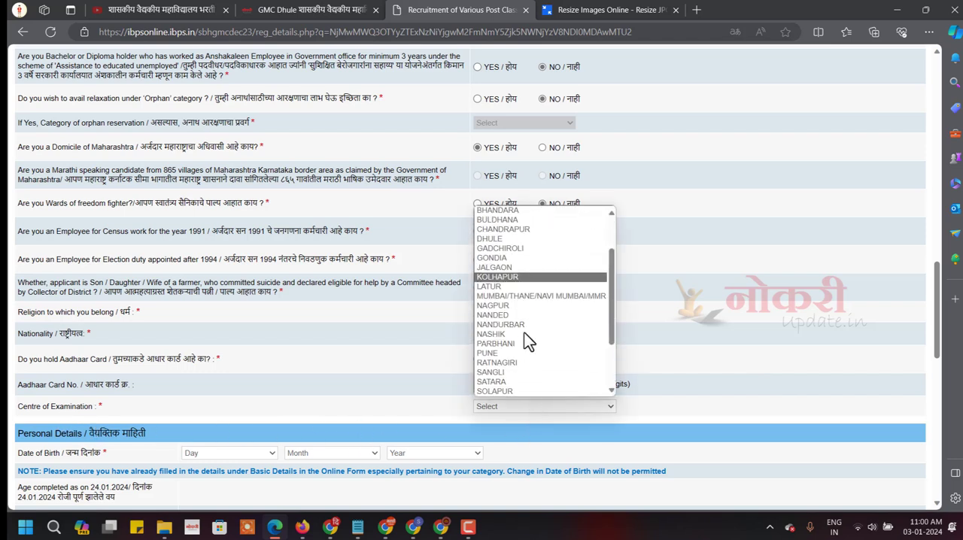
pyautogui.click(497, 354)
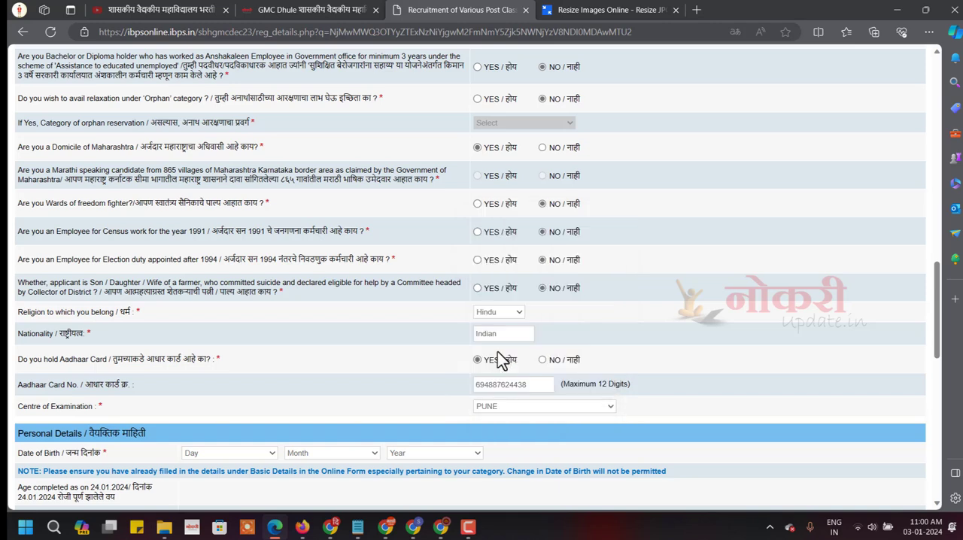
# Enter the applicant's day, month and year of birth in the Personal Details section.
pyautogui.scroll(-2, 123, 436)
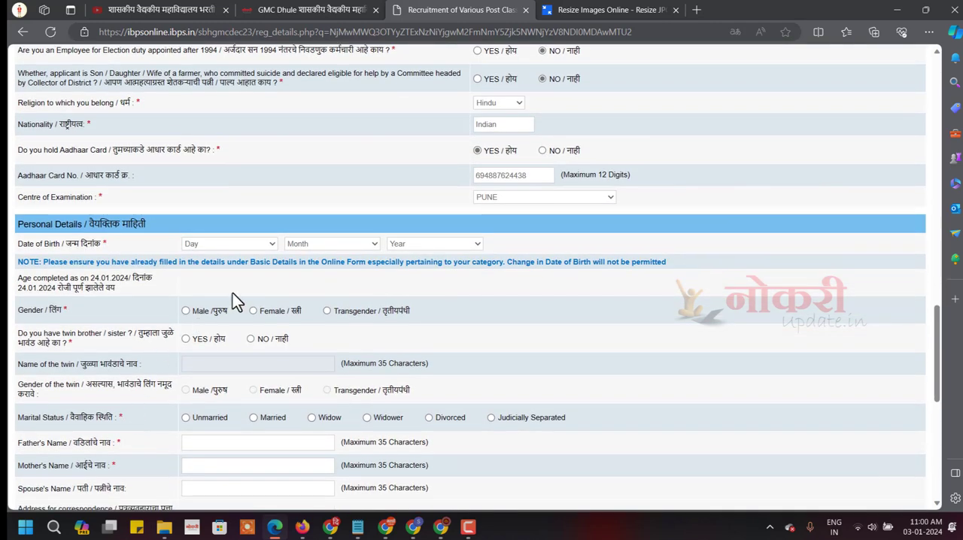
pyautogui.click(229, 245)
pyautogui.scroll(-4, 211, 420)
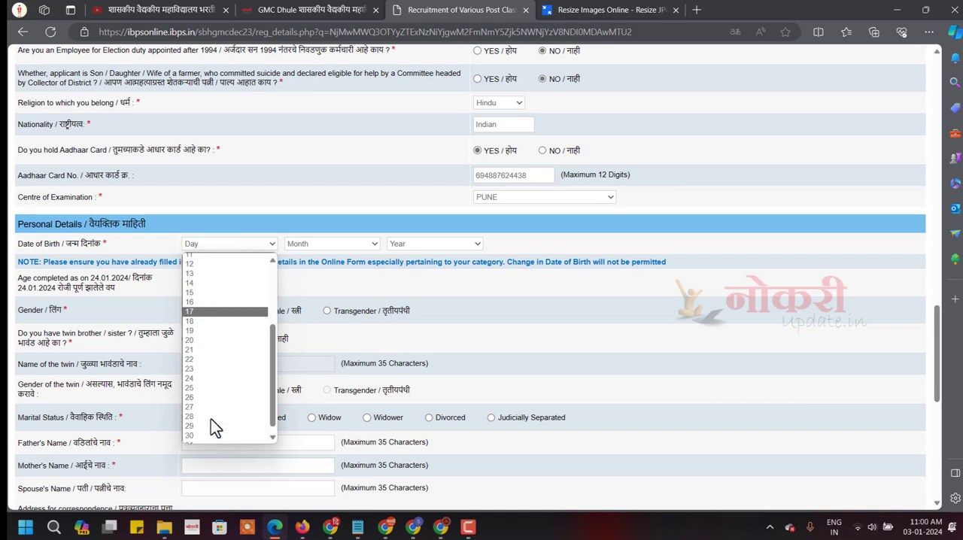
pyautogui.click(199, 420)
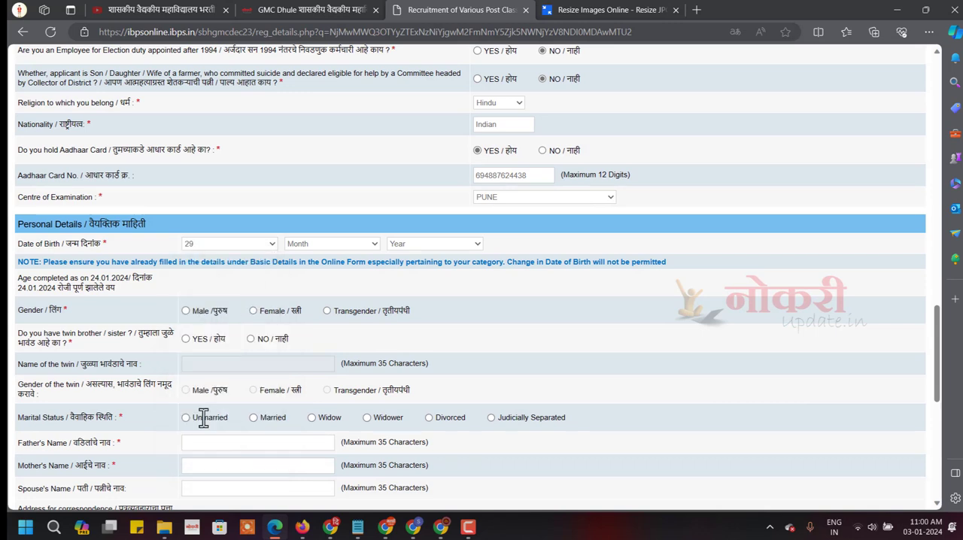
pyautogui.click(343, 244)
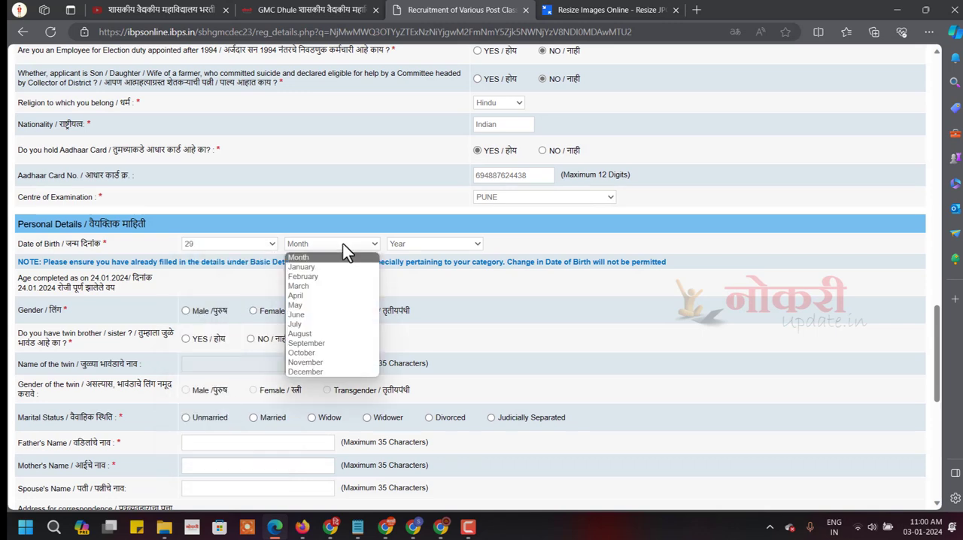
pyautogui.click(309, 369)
pyautogui.click(418, 249)
pyautogui.write('1988')
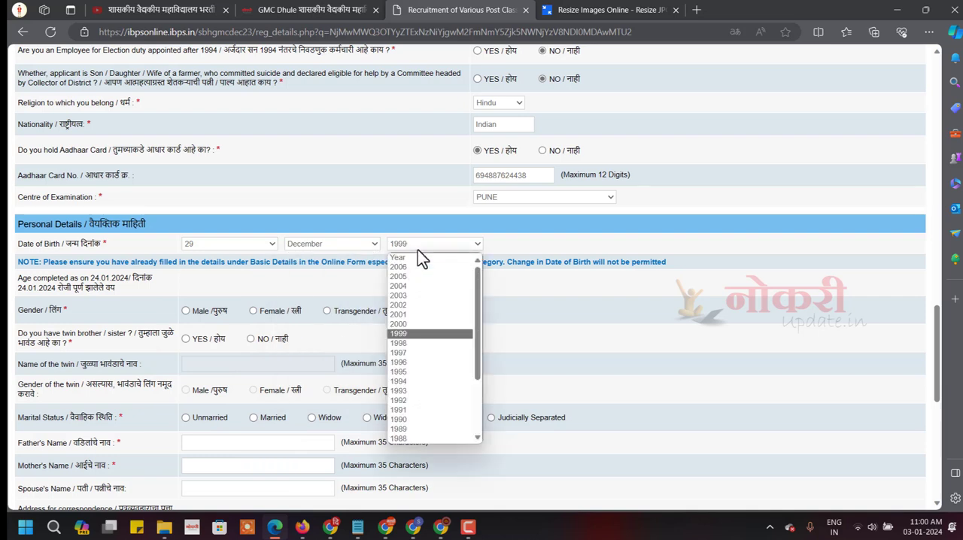
pyautogui.click(413, 438)
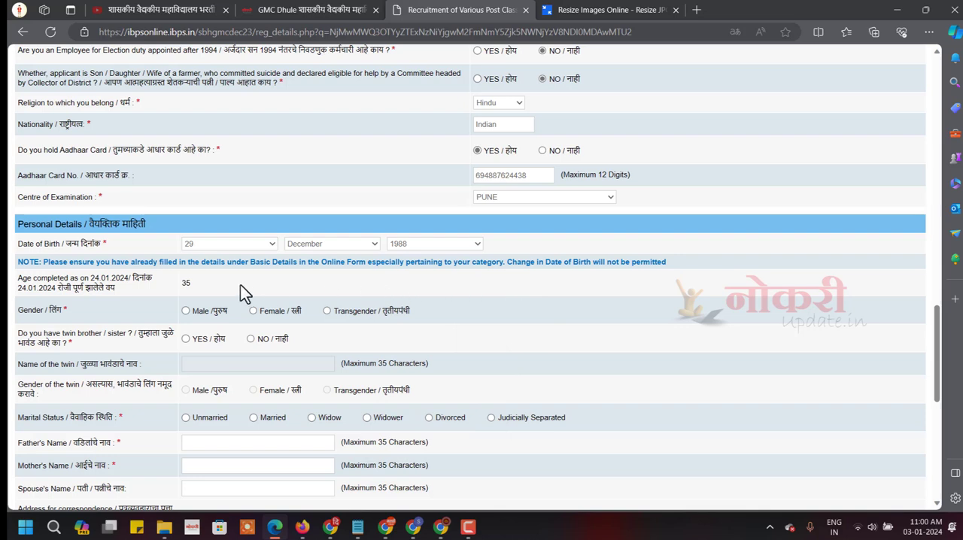
# Set the gender to Male and answer NO to having a twin brother or sister.
pyautogui.click(186, 312)
pyautogui.click(185, 339)
pyautogui.click(204, 365)
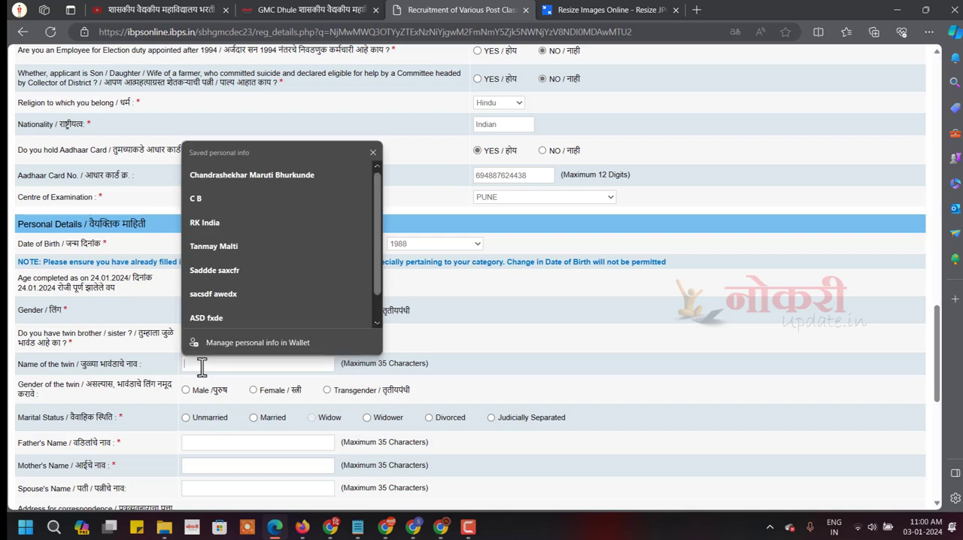
pyautogui.click(154, 365)
pyautogui.click(251, 339)
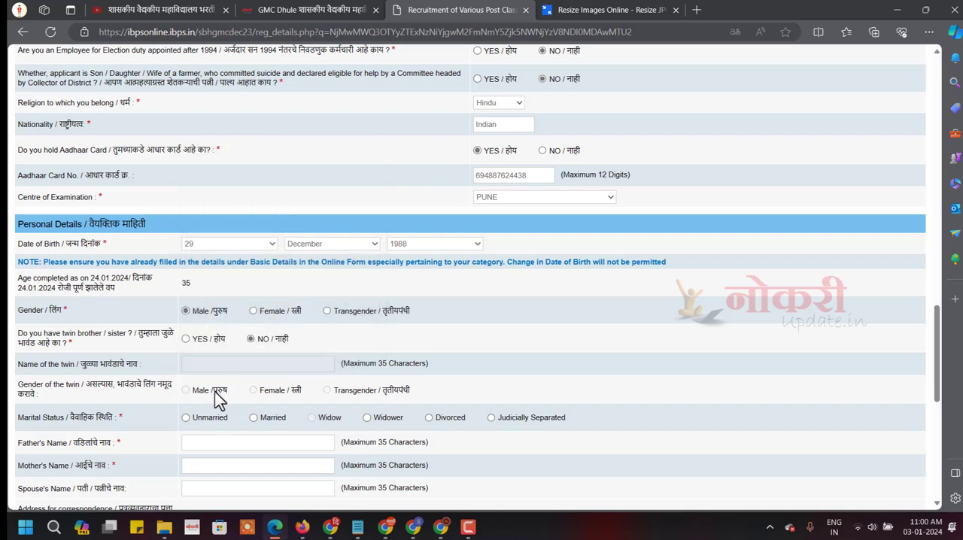
# Set the marital status to Married and fill in the father's, mother's and spouse's names.
pyautogui.scroll(-2, 202, 406)
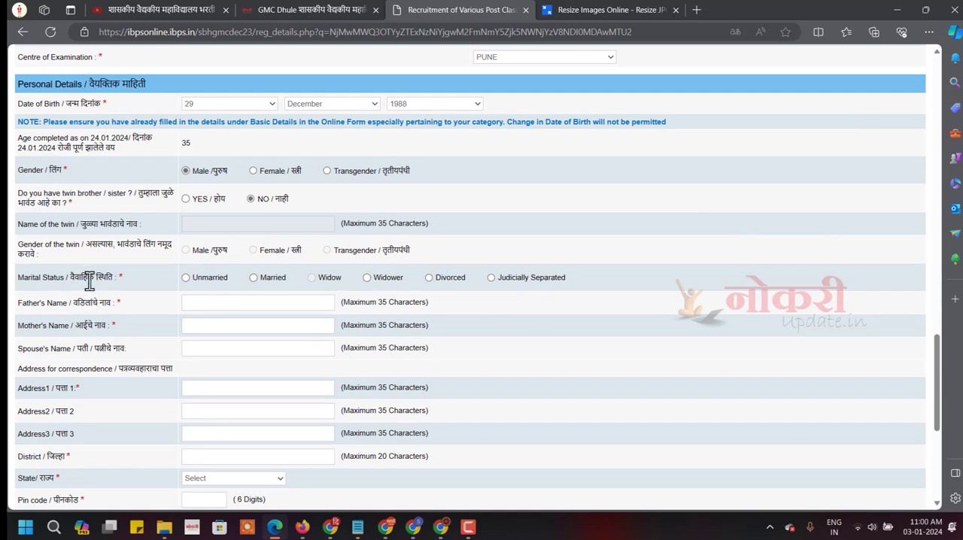
pyautogui.click(189, 278)
pyautogui.click(256, 278)
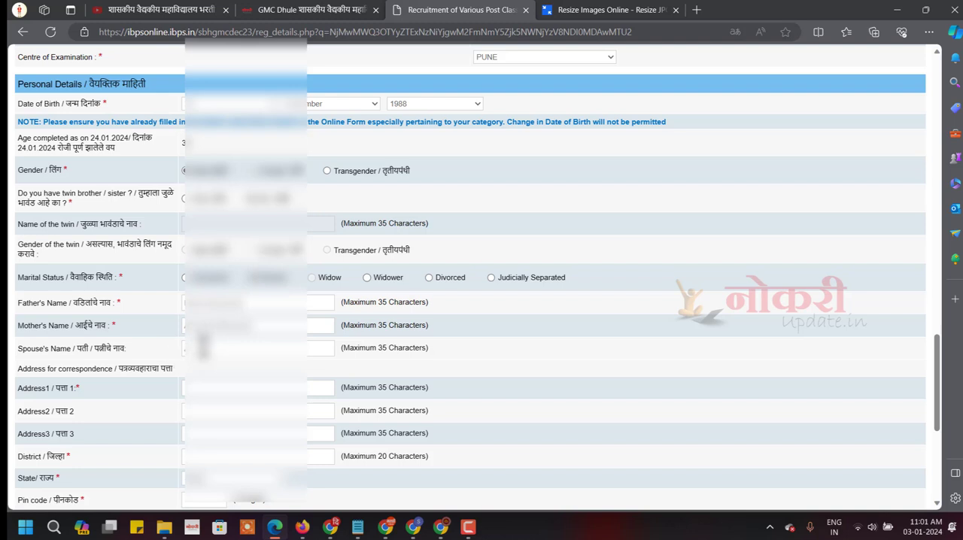
# Complete the correspondence address and mark the permanent address as the same as the correspondence address.
pyautogui.scroll(-2, 217, 374)
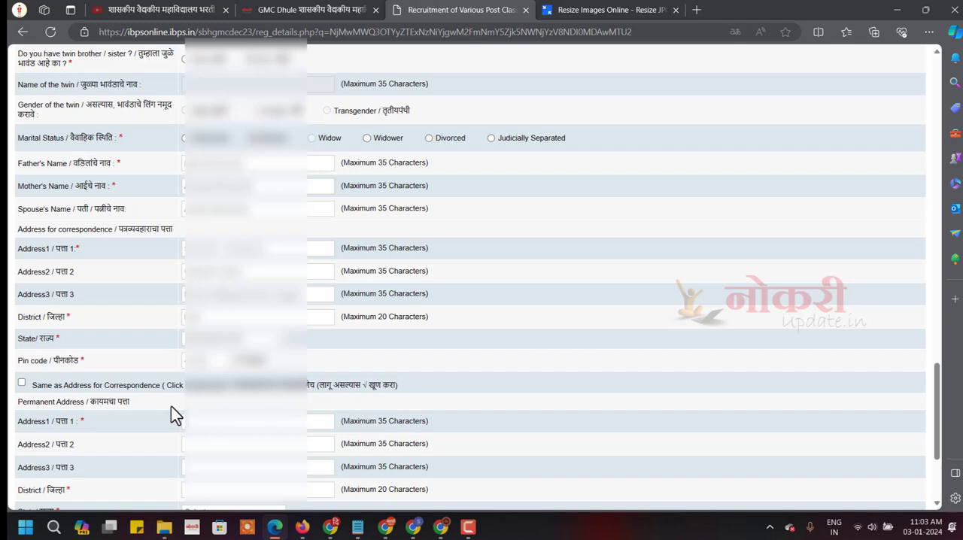
pyautogui.click(22, 383)
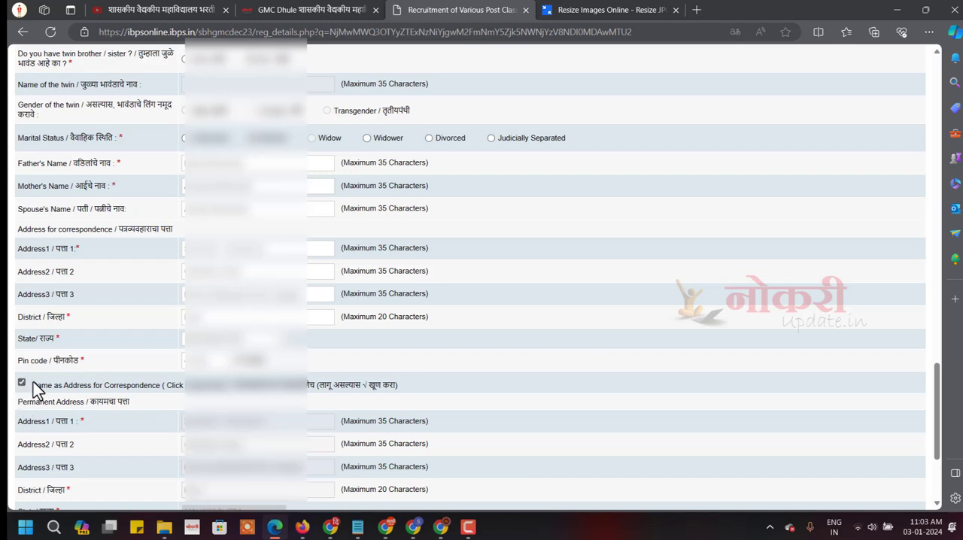
# Validate the completed basic and personal details and acknowledge the validation dialog.
pyautogui.scroll(-3, 21, 384)
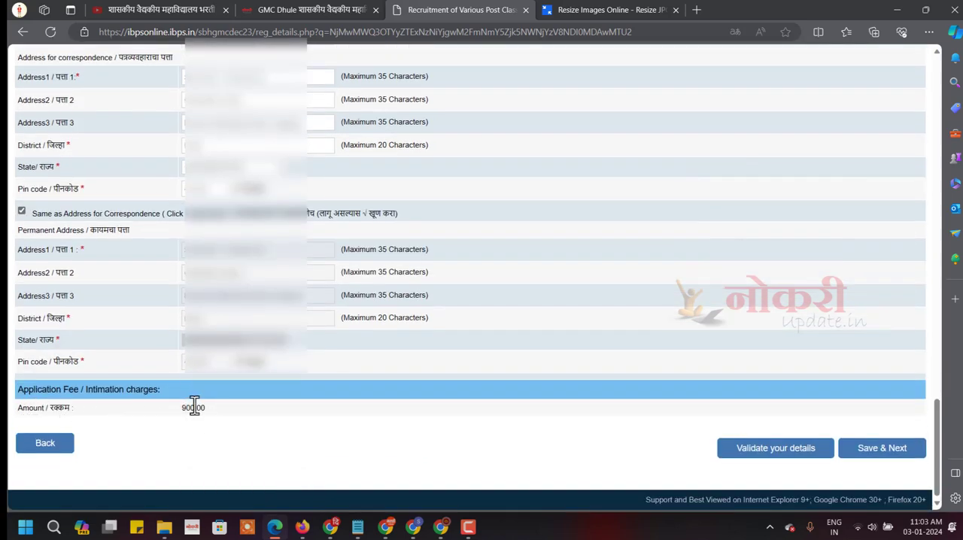
pyautogui.click(803, 453)
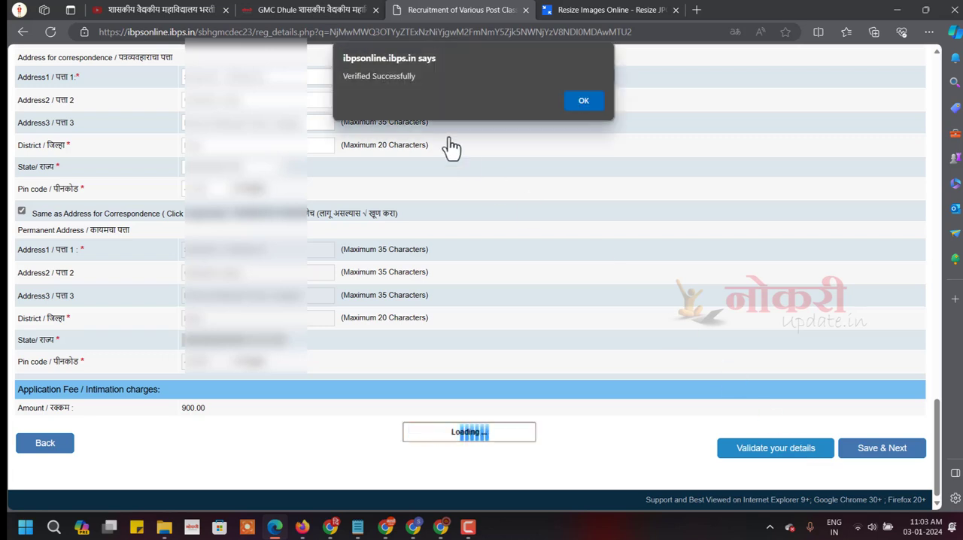
pyautogui.moveTo(348, 77); pyautogui.dragTo(419, 78)
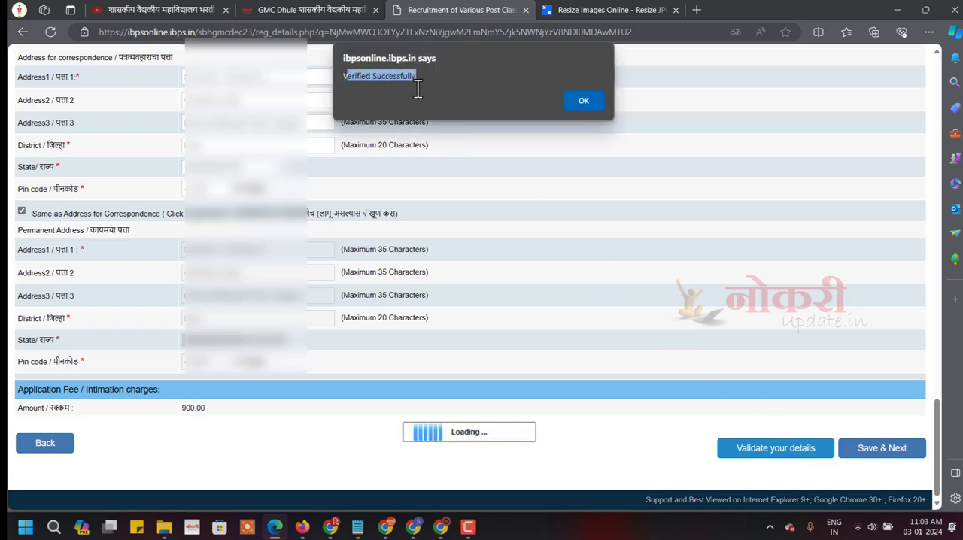
pyautogui.click(583, 101)
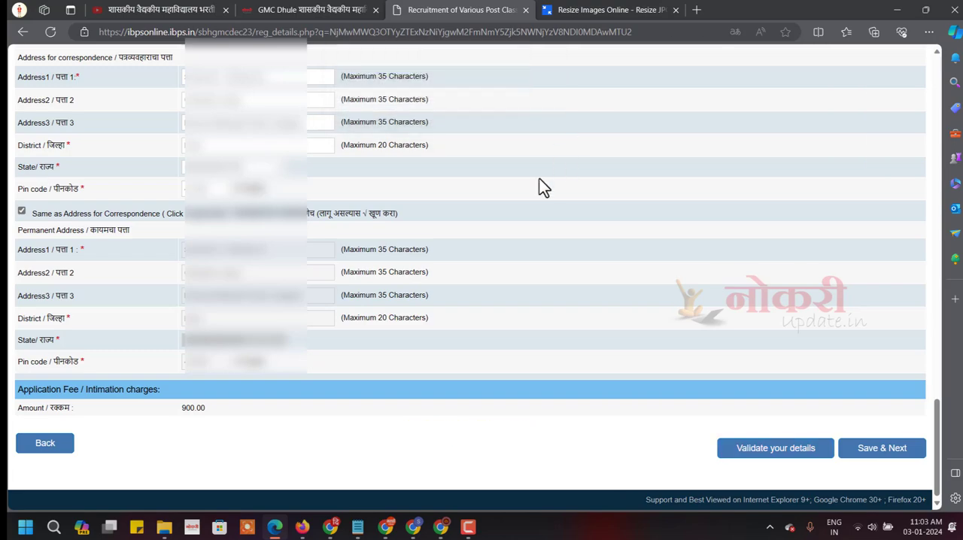
# Review the filled-in basic and personal details, then save them and proceed to the qualification section.
pyautogui.scroll(10, 476, 231)
pyautogui.scroll(15, 475, 231)
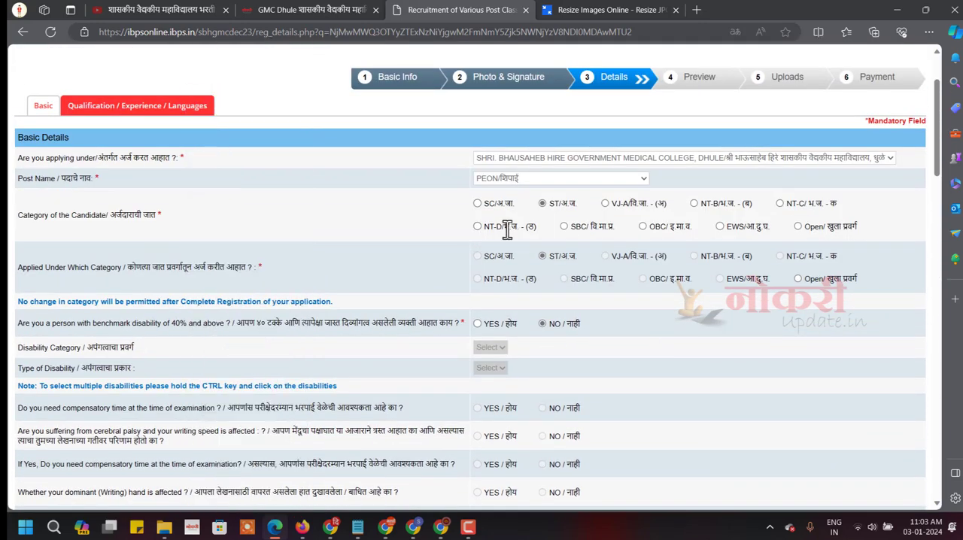
pyautogui.scroll(-20, 507, 231)
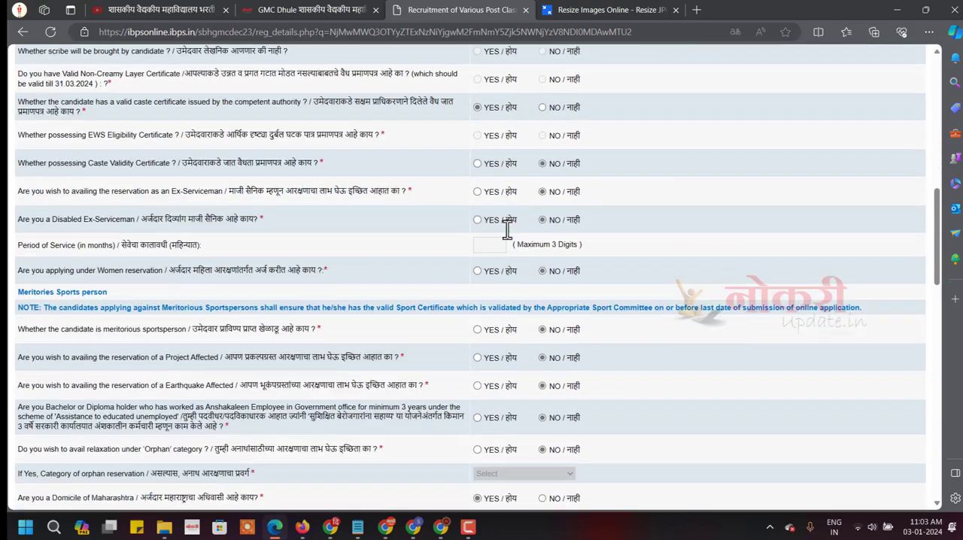
pyautogui.scroll(-2, 507, 231)
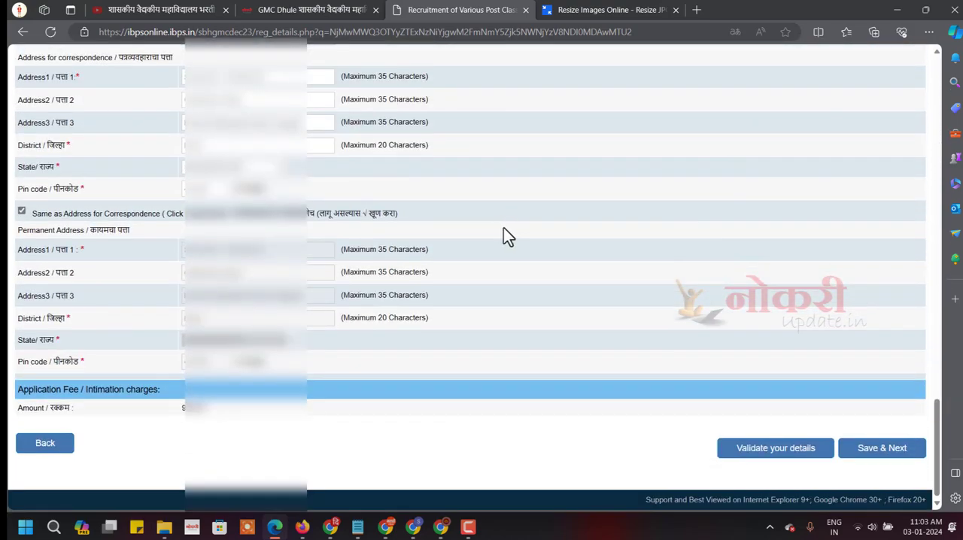
pyautogui.click(888, 449)
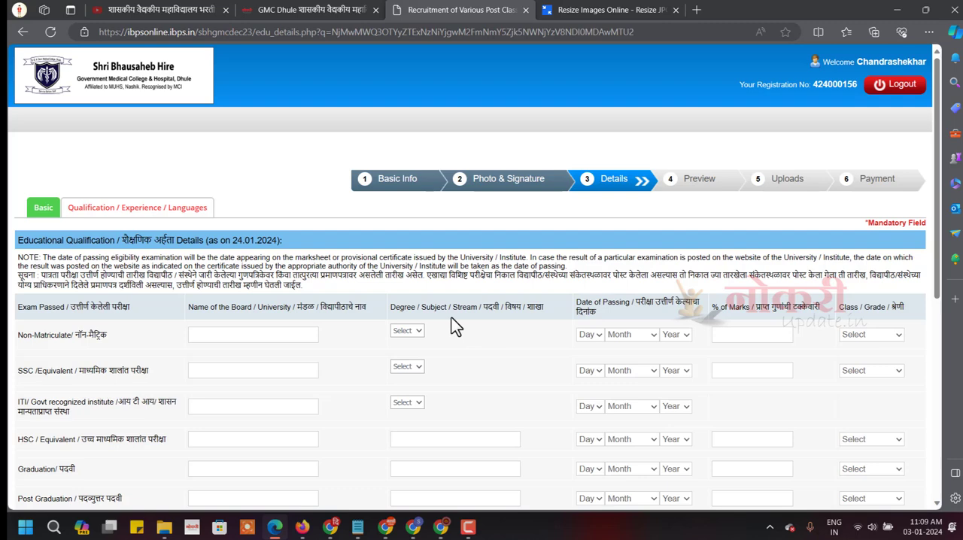
# Check the educational eligibility in the GMC Dhule article on Naukri Update, then return to the application form.
pyautogui.scroll(-3, 249, 260)
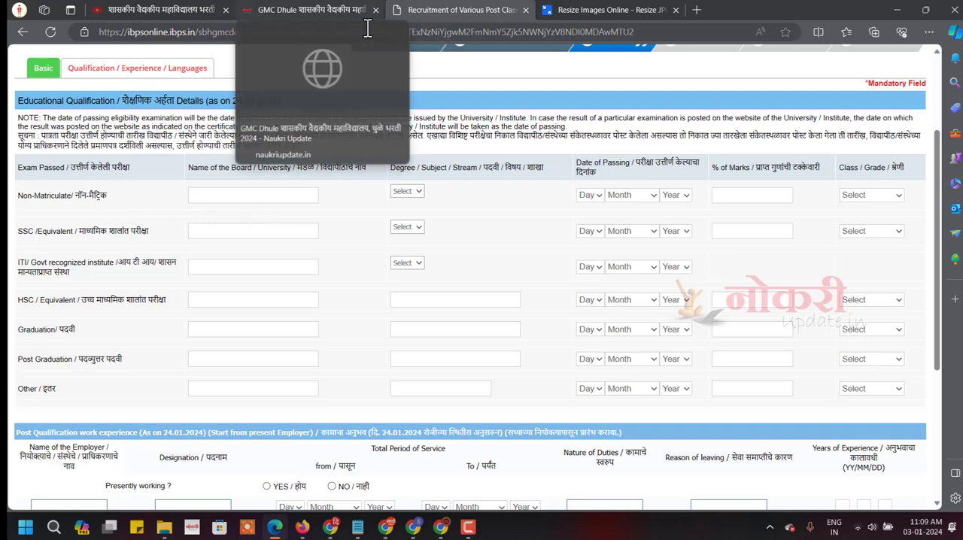
pyautogui.click(325, 12)
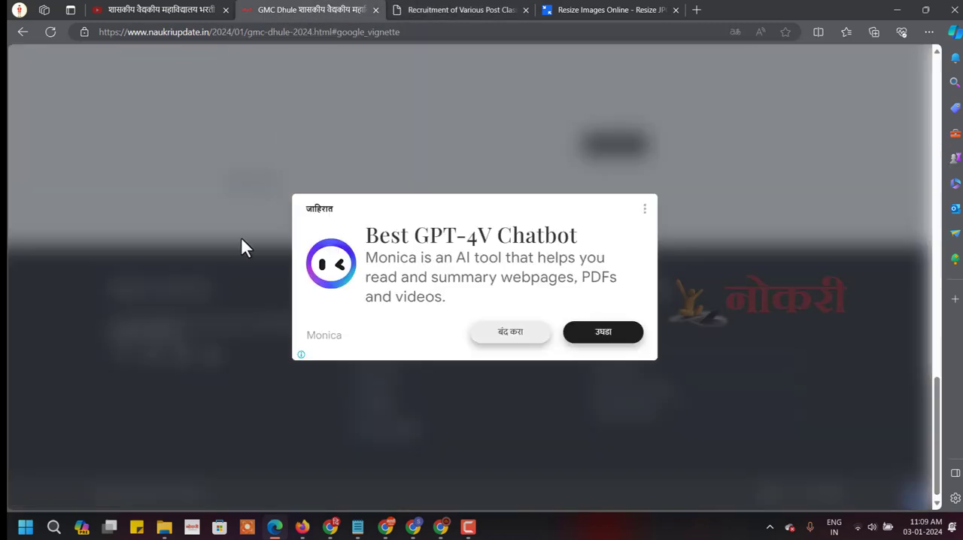
pyautogui.hotkey('alt', 'Left')
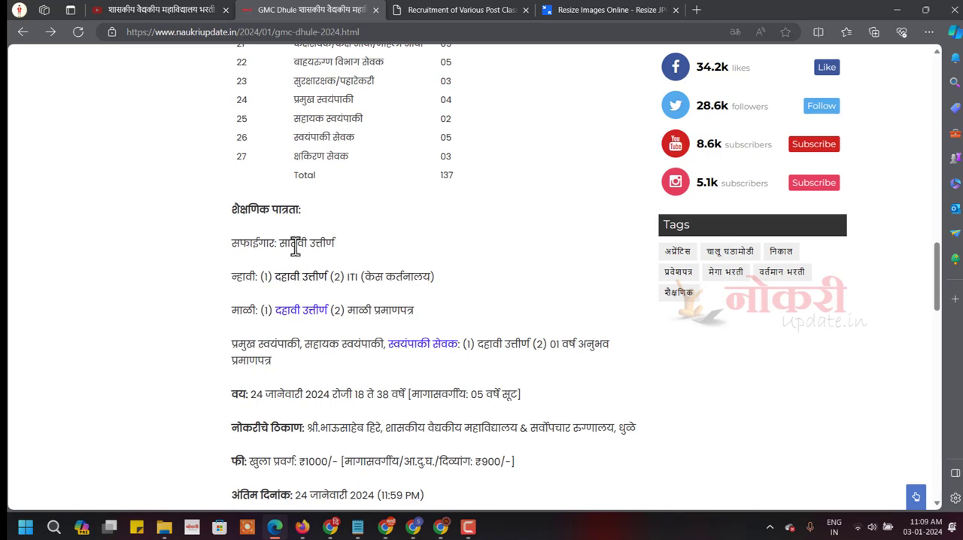
pyautogui.click(490, 9)
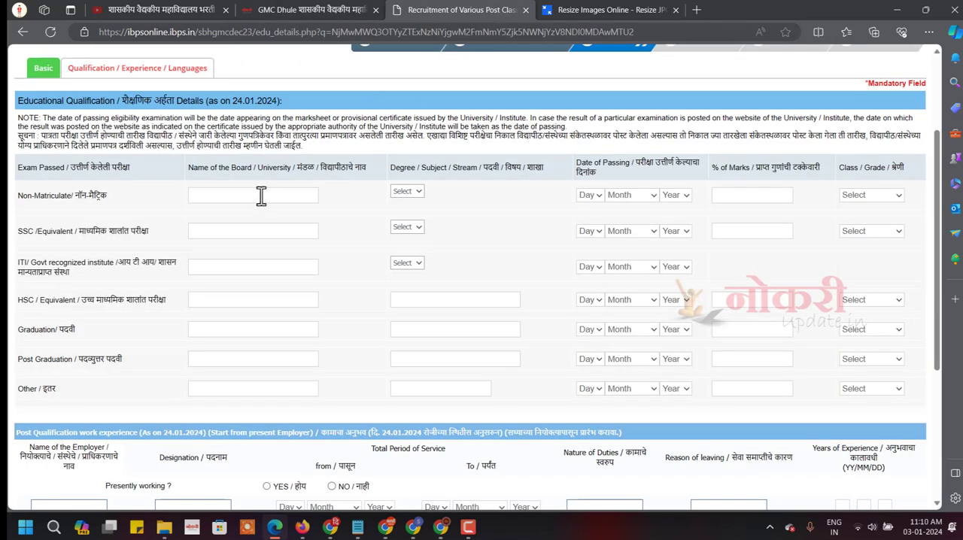
# In the SSC row, paste Maharashtra State Board as the board and enter SSC as the subject under Others.
pyautogui.click(235, 237)
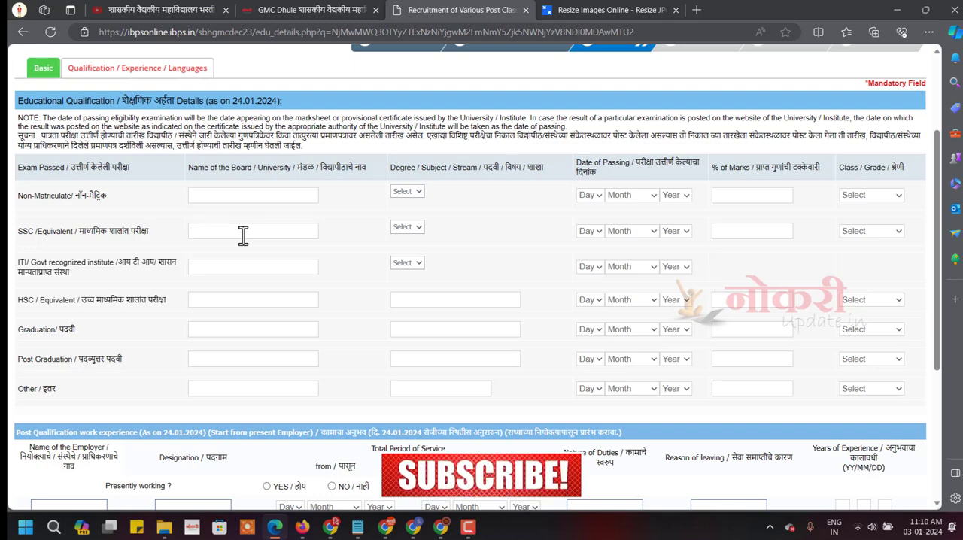
pyautogui.write('Maharashtra State Board')
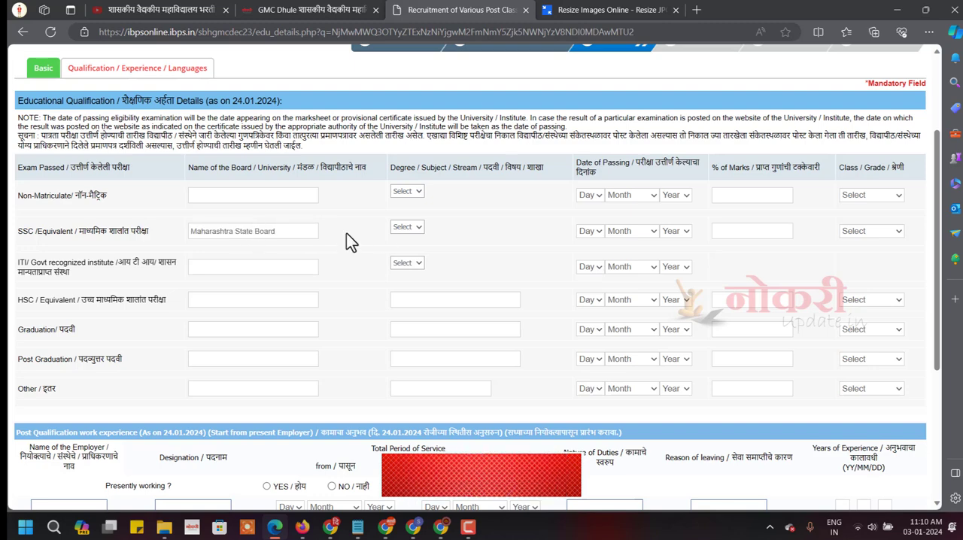
pyautogui.click(410, 228)
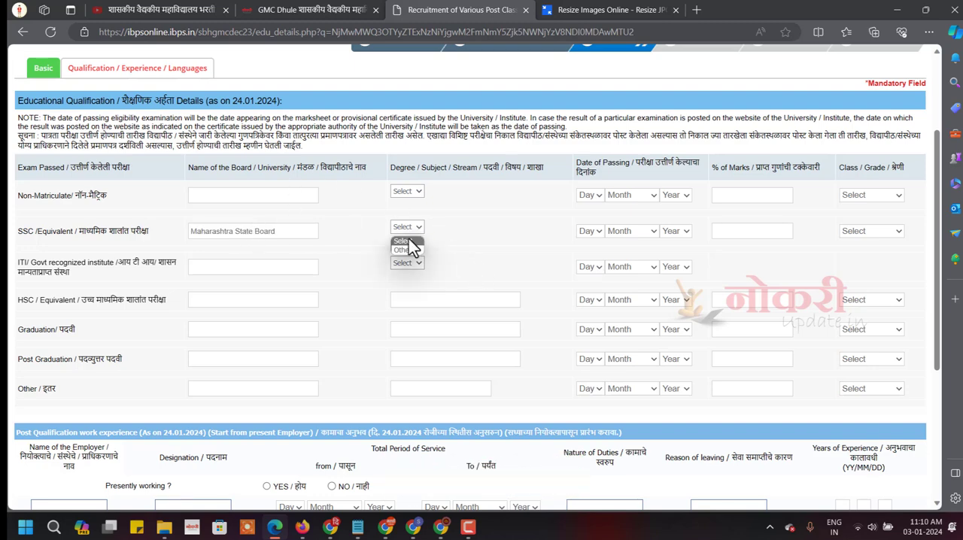
pyautogui.click(406, 250)
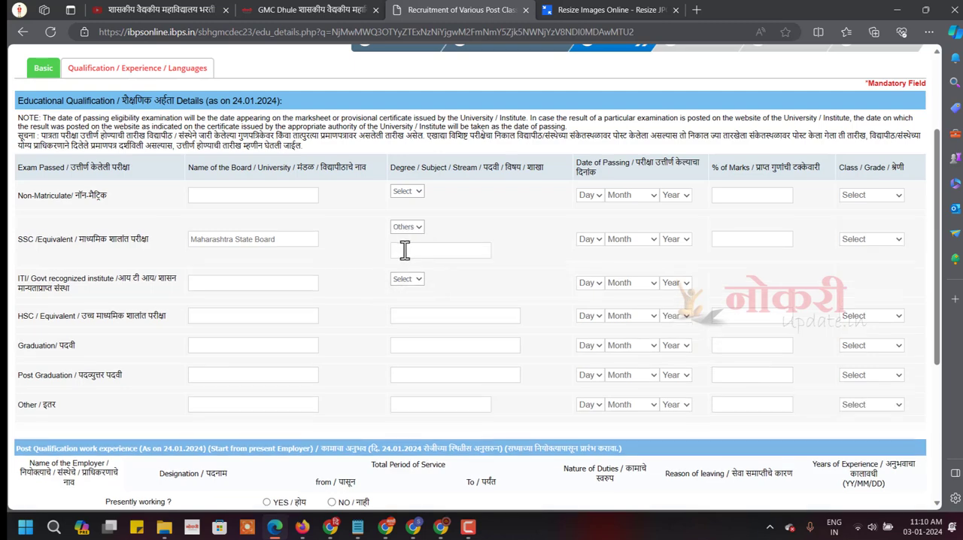
pyautogui.write('SSC')
# Complete the SSC row with passing date 26 June 2007, 66.92 percent marks and First Class.
pyautogui.click(676, 239)
pyautogui.click(778, 242)
pyautogui.write('66.92')
pyautogui.click(902, 240)
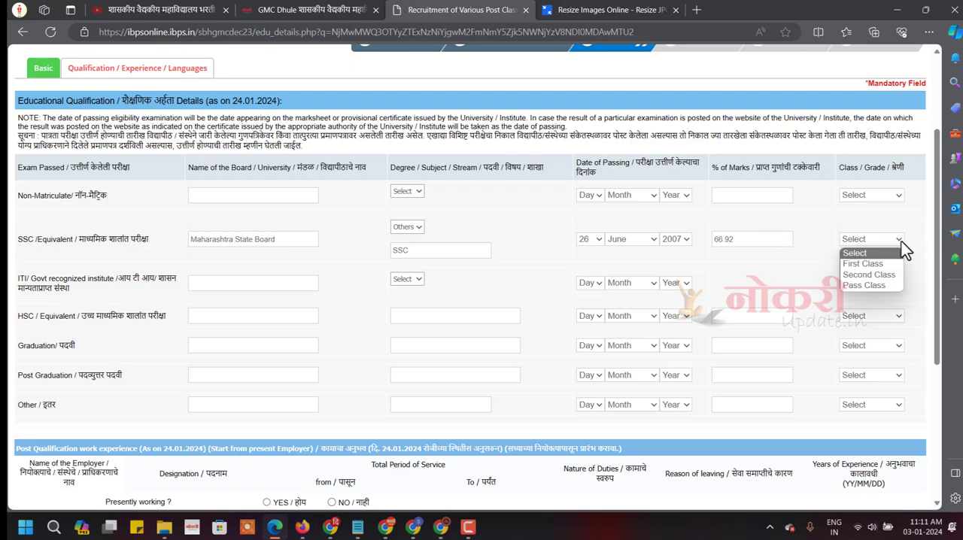
pyautogui.click(869, 264)
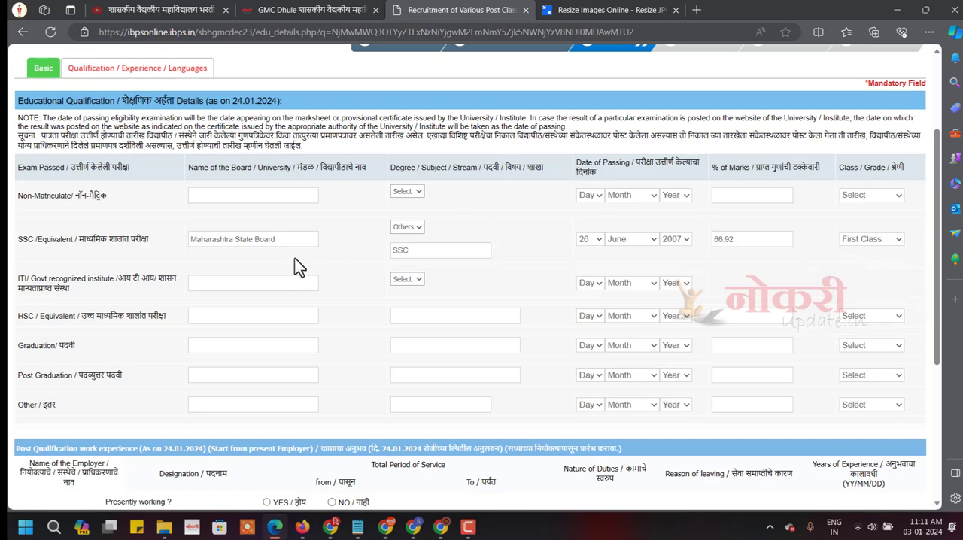
pyautogui.scroll(-3, 300, 265)
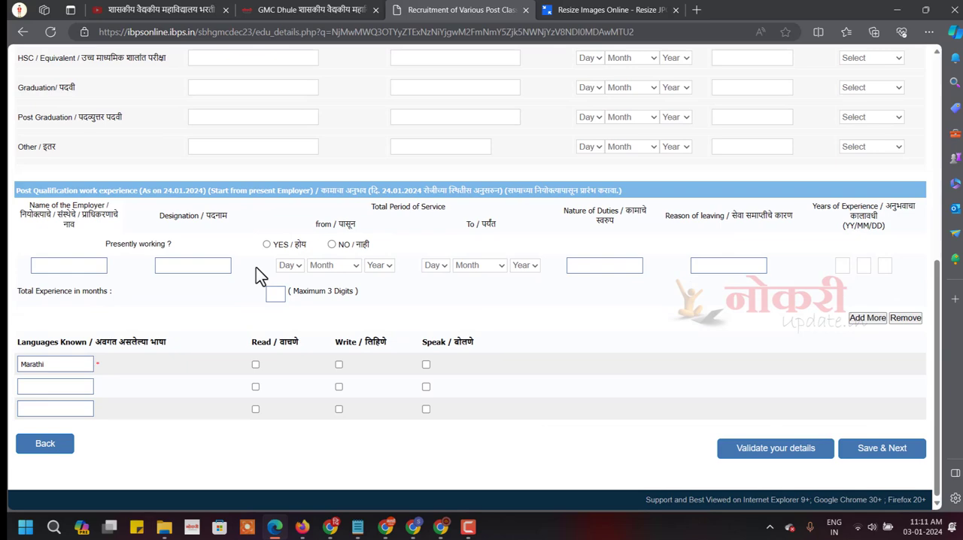
pyautogui.scroll(3, 255, 267)
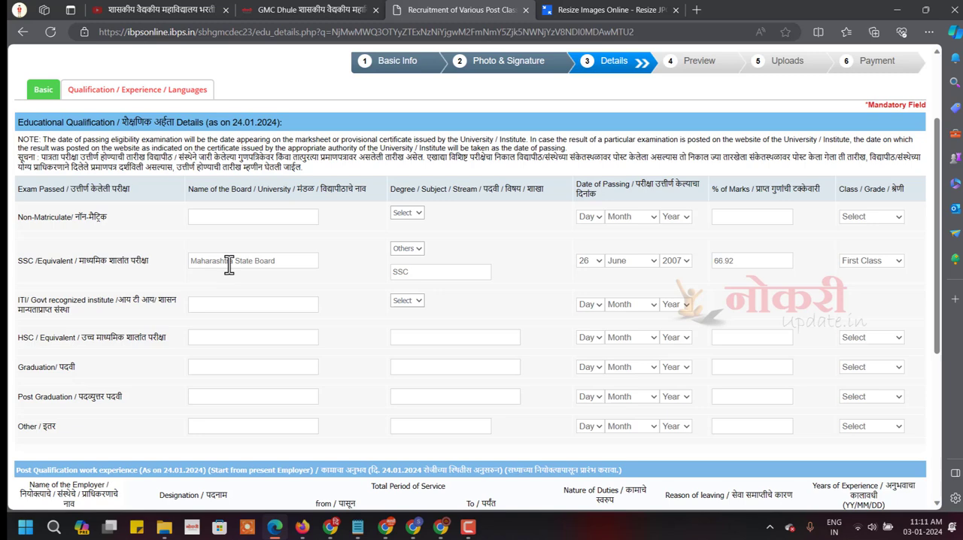
pyautogui.scroll(-3, 228, 267)
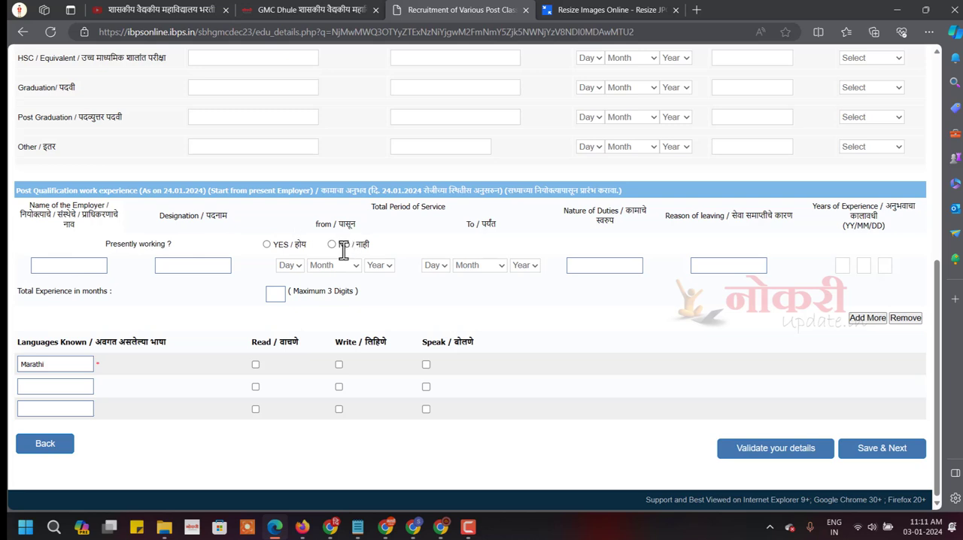
pyautogui.click(215, 265)
pyautogui.click(100, 265)
# Add Hindi and English to Marathi as known languages, mark read, write and speak for all three, and validate the details.
pyautogui.click(58, 385)
pyautogui.write('Hindi')
pyautogui.click(32, 409)
pyautogui.write('English')
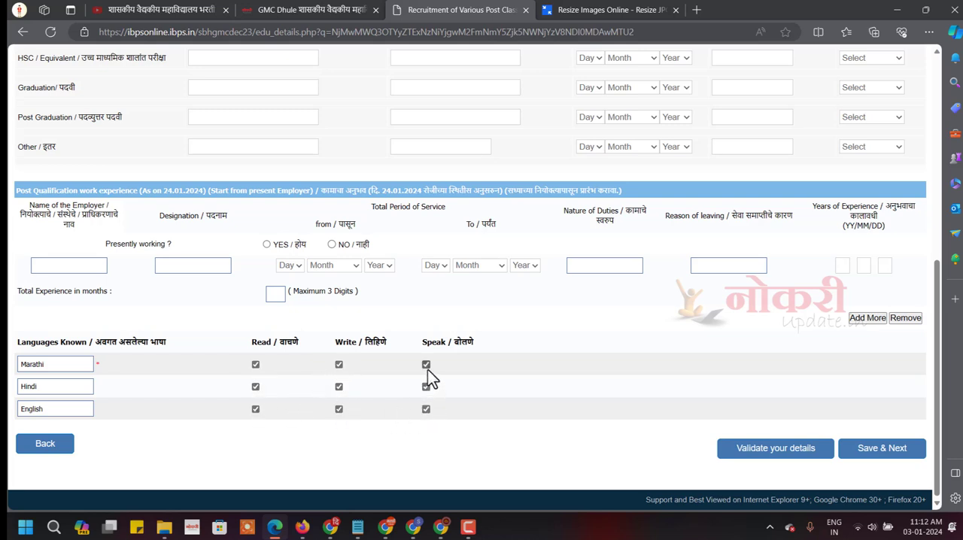
pyautogui.click(788, 453)
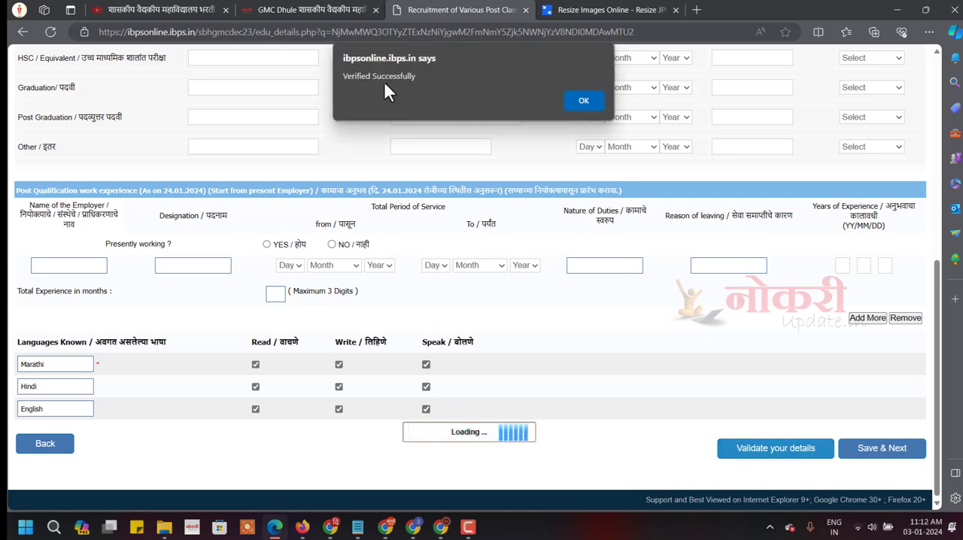
# Save the validated qualification and language details and review the registration preview through to the declaration.
pyautogui.click(584, 104)
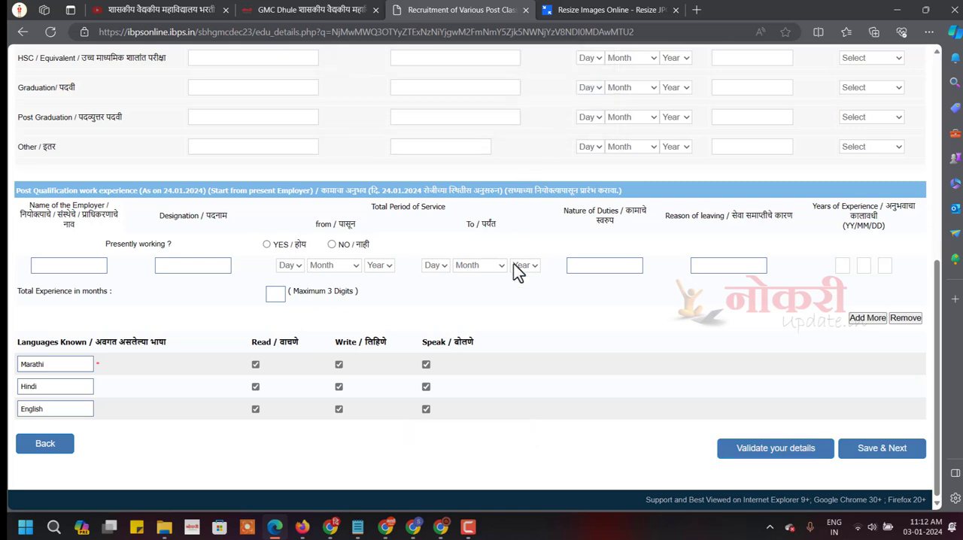
pyautogui.click(888, 448)
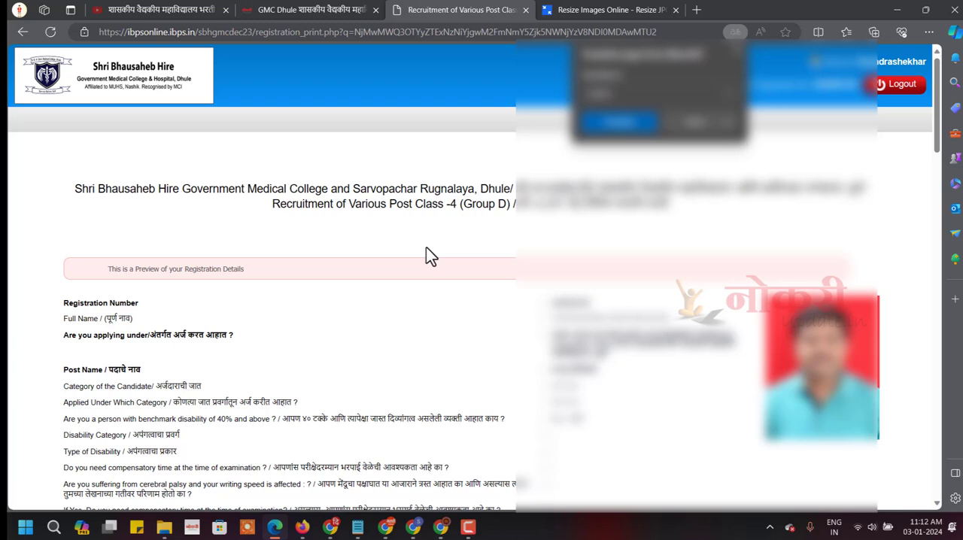
pyautogui.scroll(-1, 426, 249)
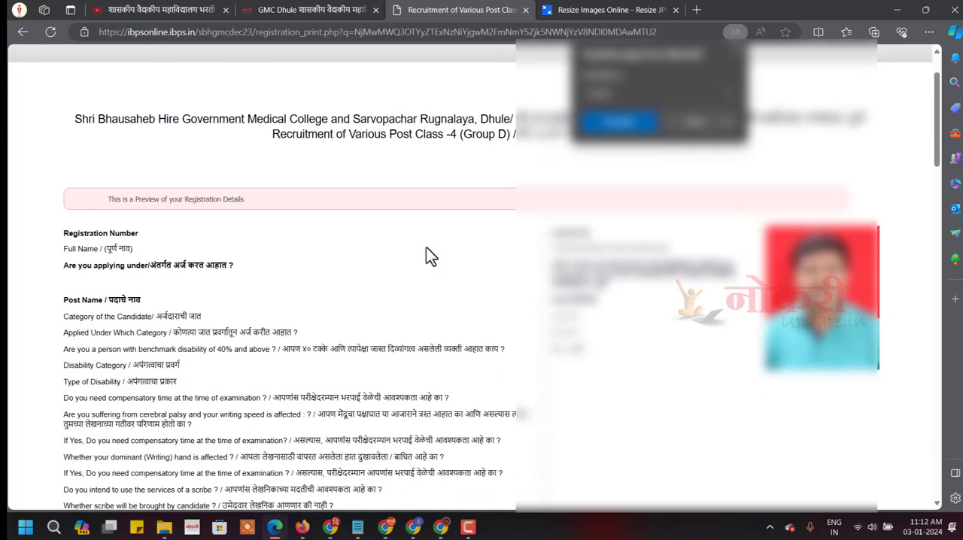
pyautogui.scroll(-8, 426, 248)
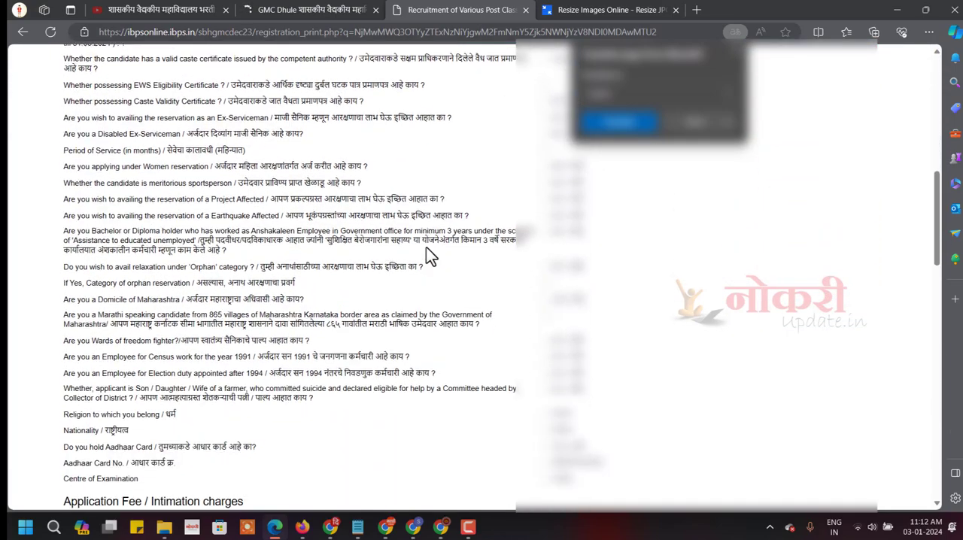
pyautogui.scroll(-6, 426, 256)
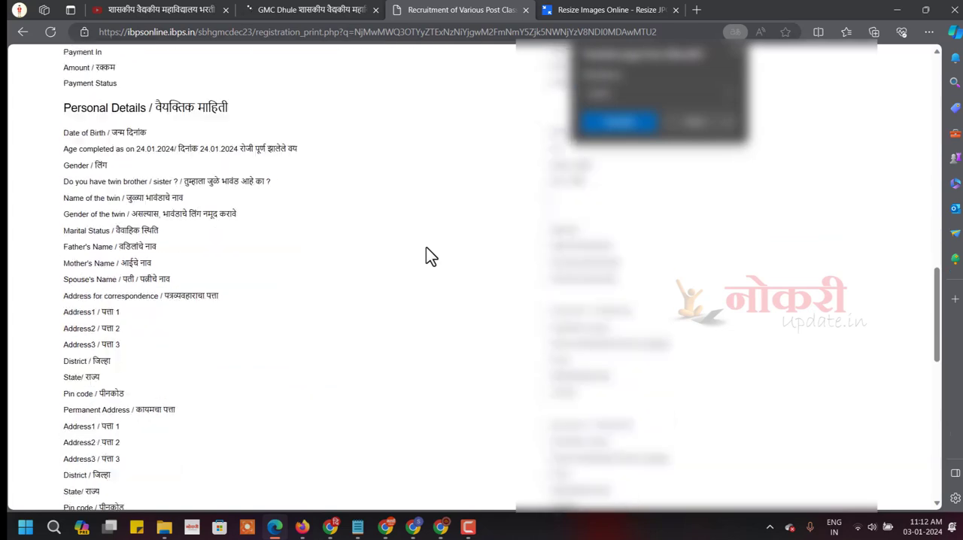
pyautogui.scroll(-8, 426, 248)
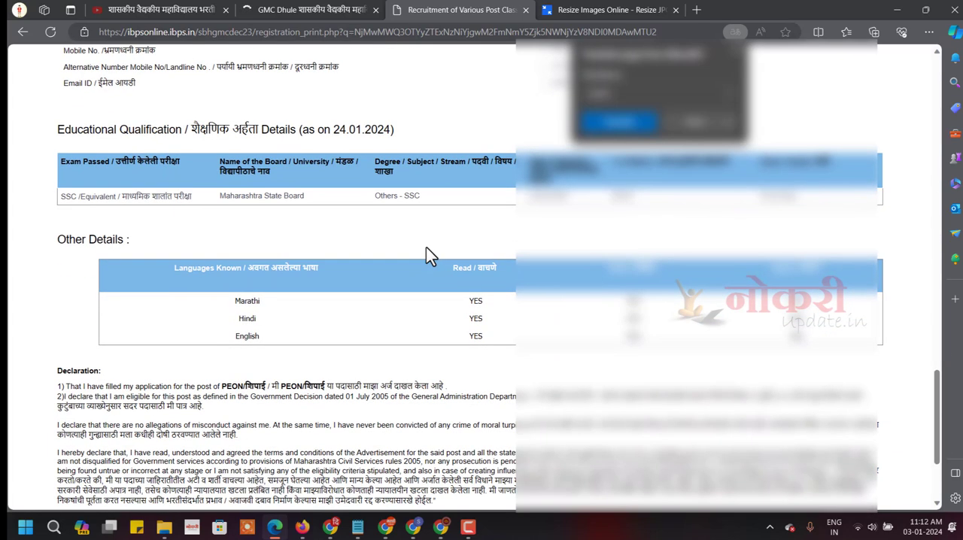
pyautogui.scroll(-2, 234, 277)
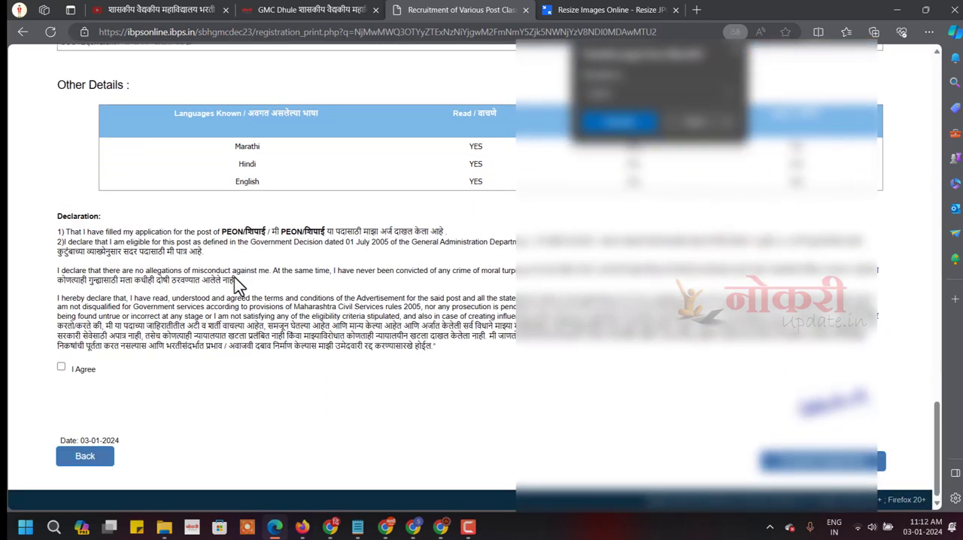
# Agree to the declaration and complete the registration, accepting both confirmations.
pyautogui.click(61, 368)
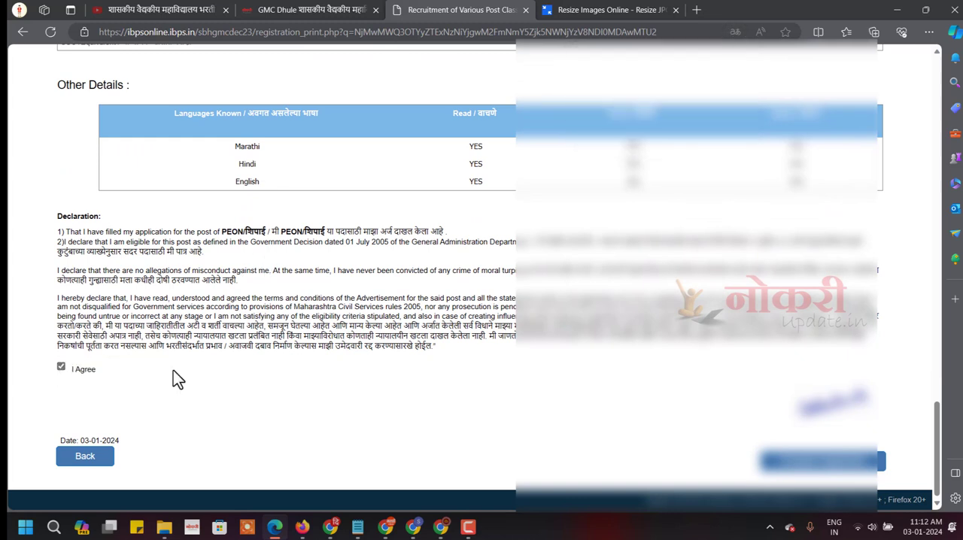
pyautogui.click(830, 464)
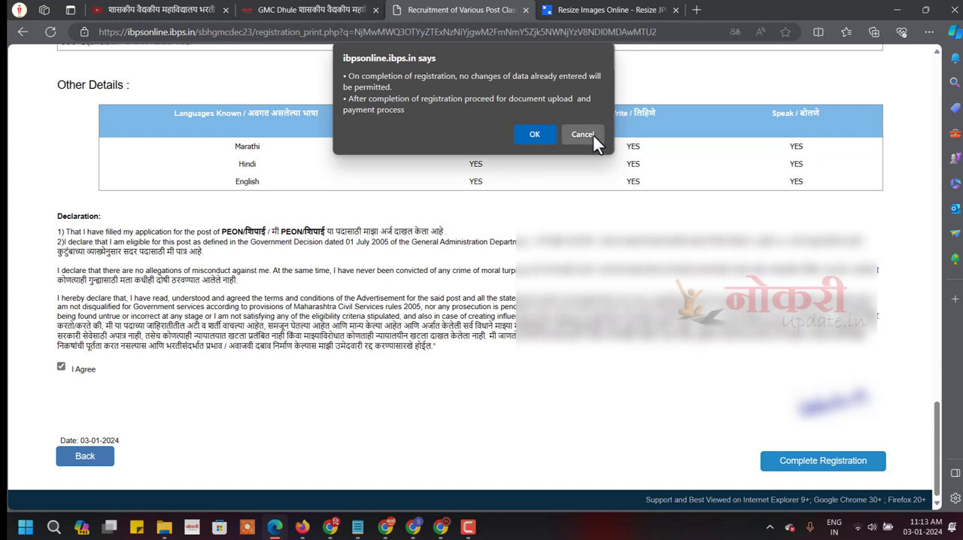
pyautogui.click(531, 134)
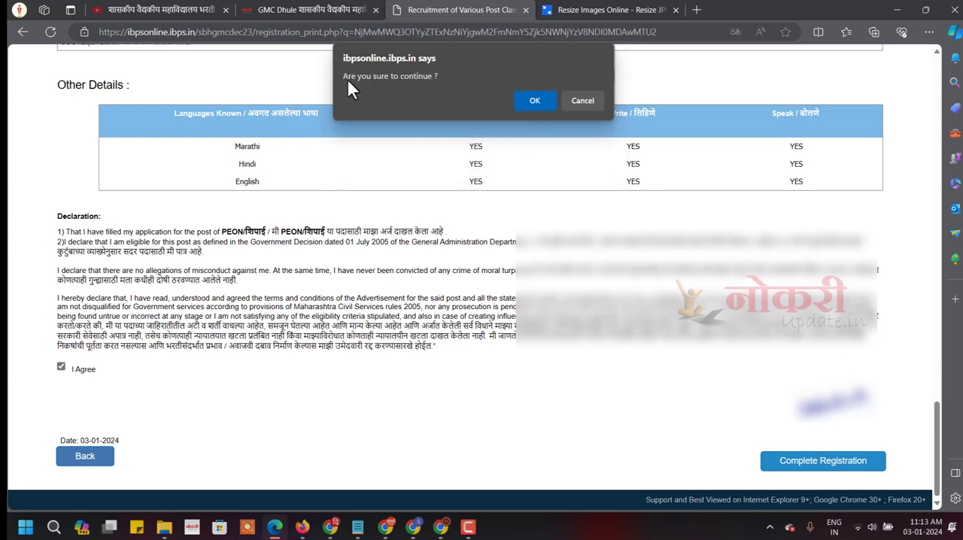
pyautogui.click(528, 101)
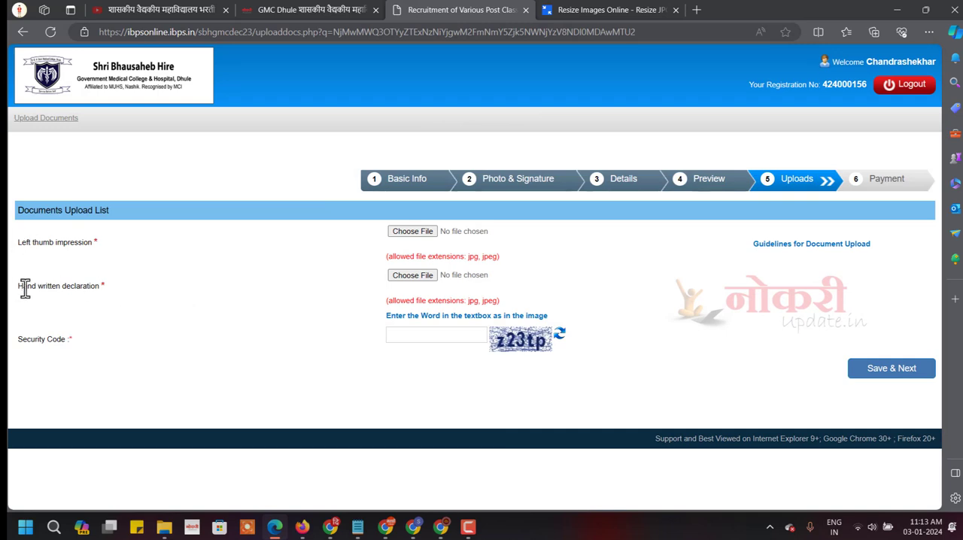
# Examine the upload list's file-size limits for the hand written declaration and the left thumb impression.
pyautogui.moveTo(23, 286); pyautogui.dragTo(80, 287)
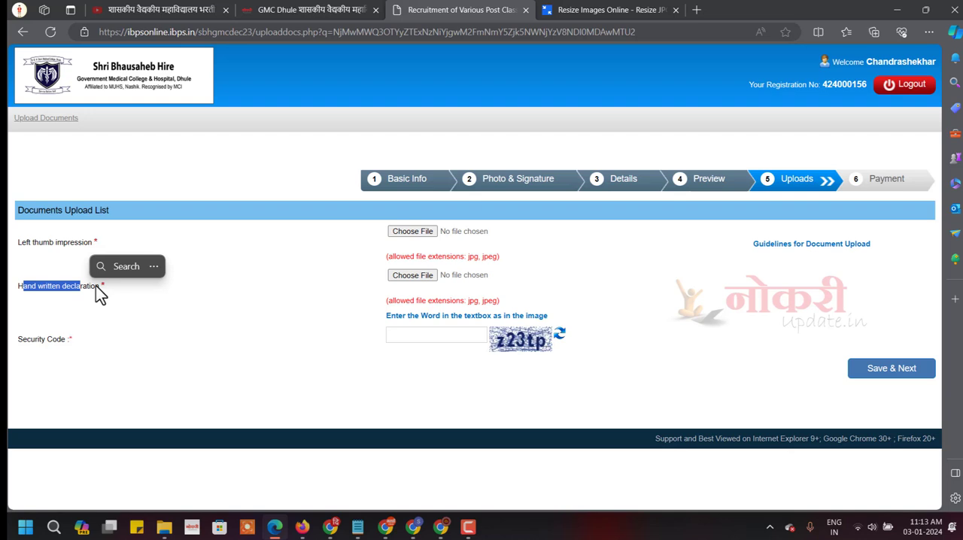
pyautogui.click(159, 288)
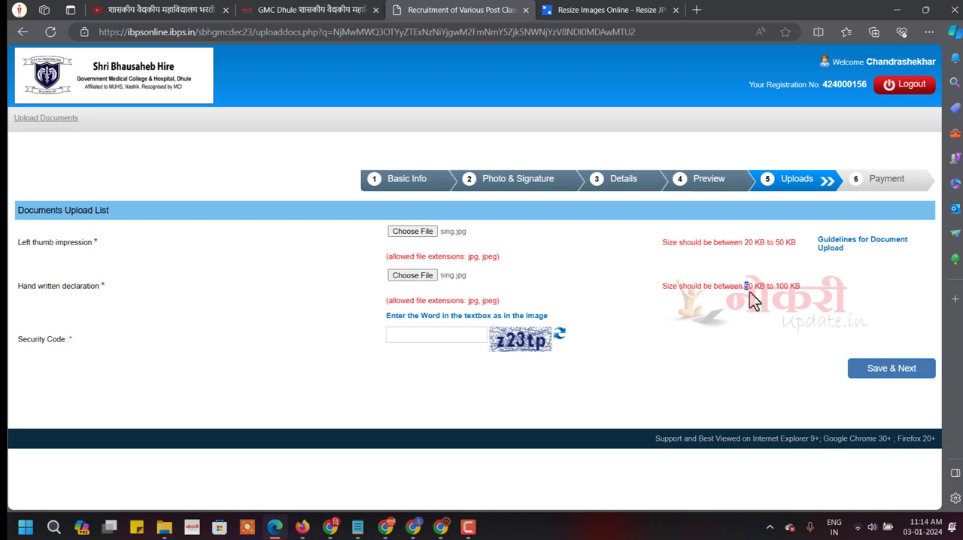
pyautogui.moveTo(743, 287); pyautogui.dragTo(833, 292)
pyautogui.moveTo(725, 243); pyautogui.dragTo(811, 248)
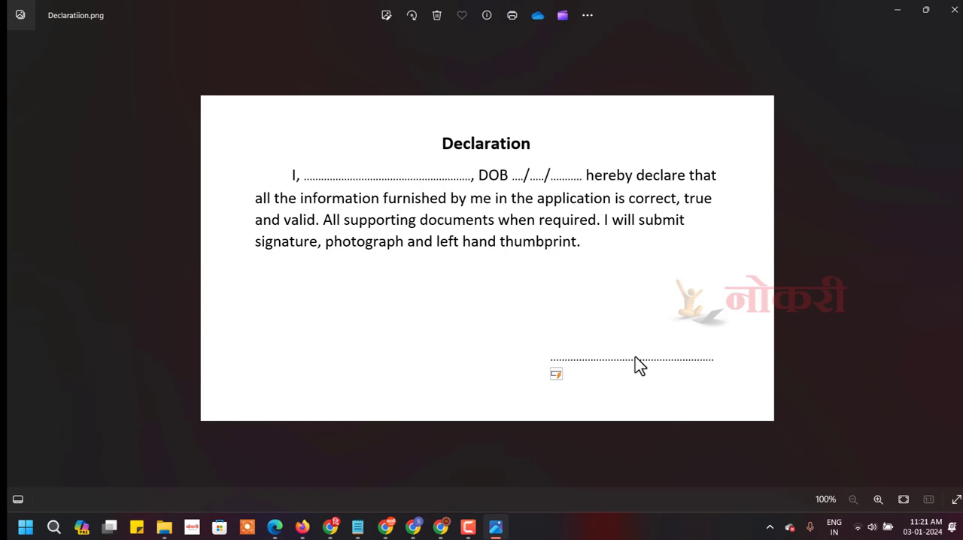
# Return from the sample declaration image to the form, save the xsd.jpg and Declaratiion.jpg uploads, and confirm the final submission.
pyautogui.hotkey('alt', 'Tab')
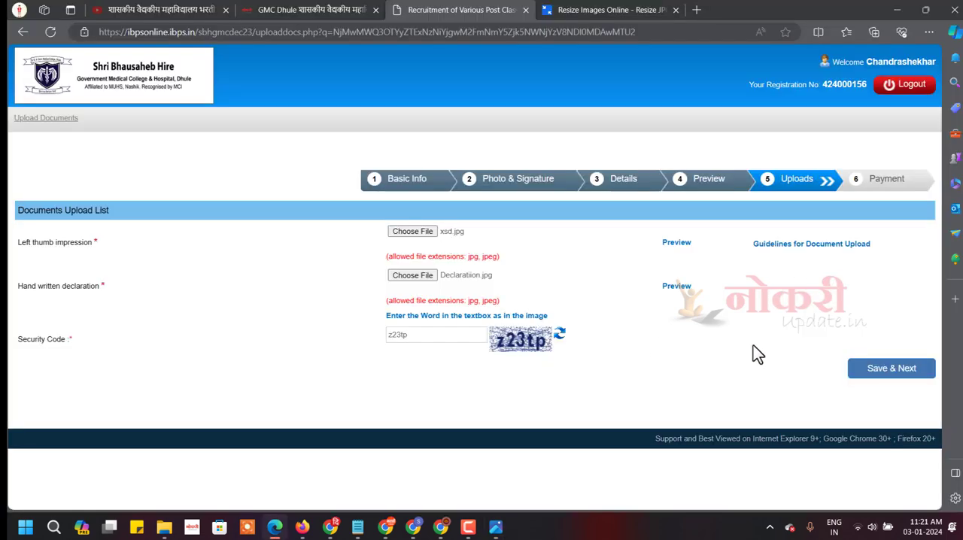
pyautogui.click(885, 375)
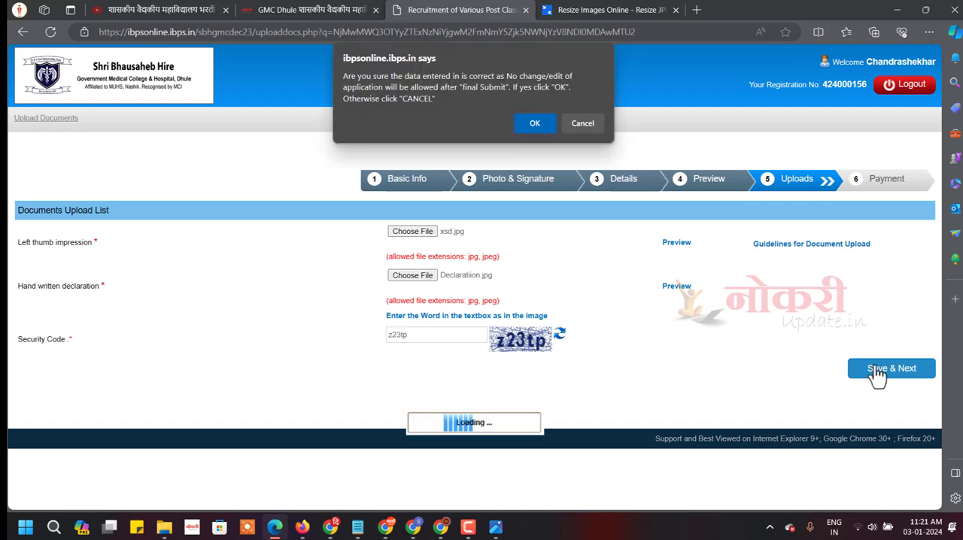
pyautogui.click(533, 125)
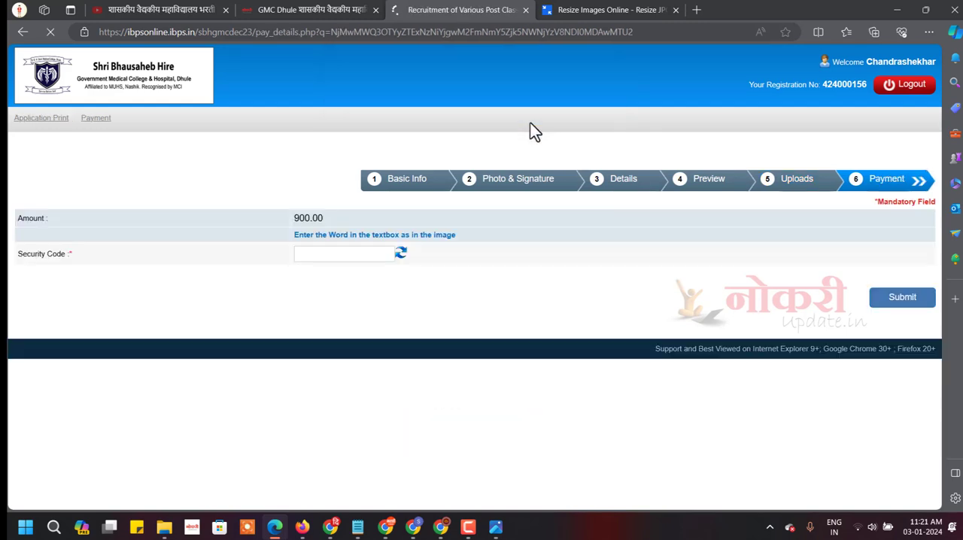
# Open the application print from the payment page and review the submitted registration details.
pyautogui.click(326, 252)
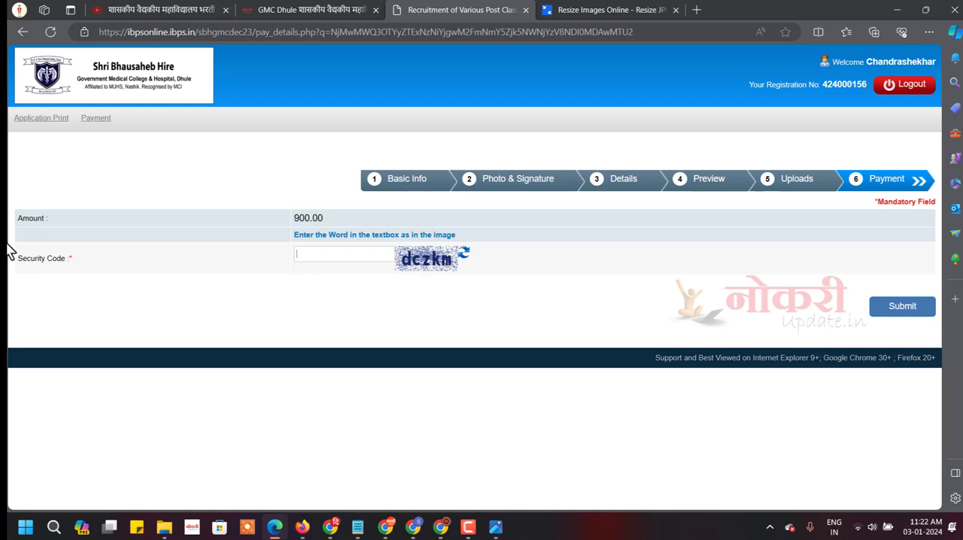
pyautogui.click(60, 129)
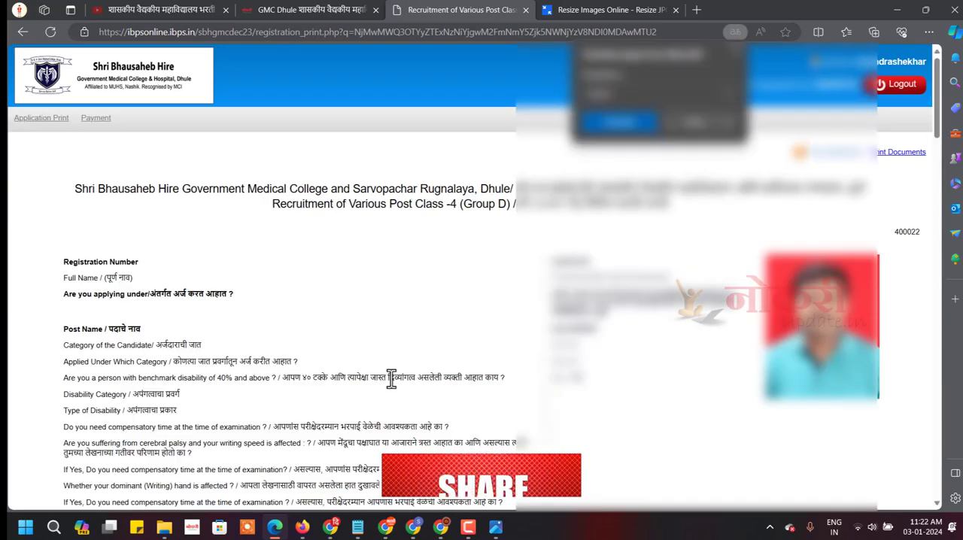
pyautogui.scroll(-5, 390, 377)
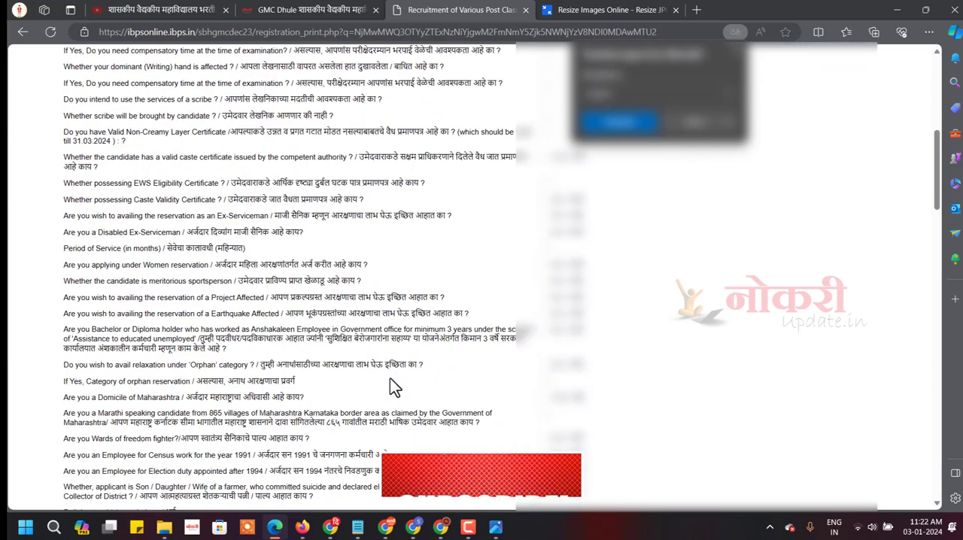
pyautogui.scroll(-5, 390, 385)
pyautogui.scroll(10, 390, 380)
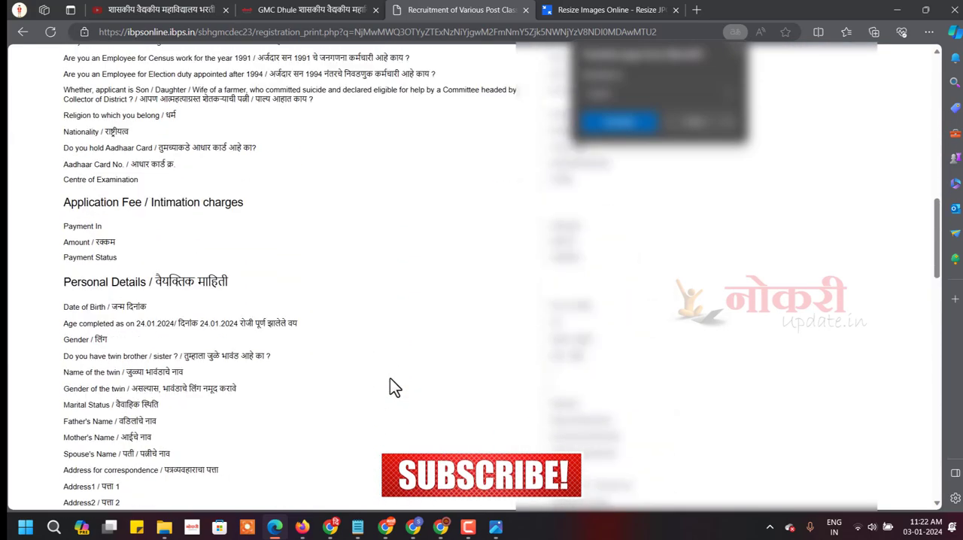